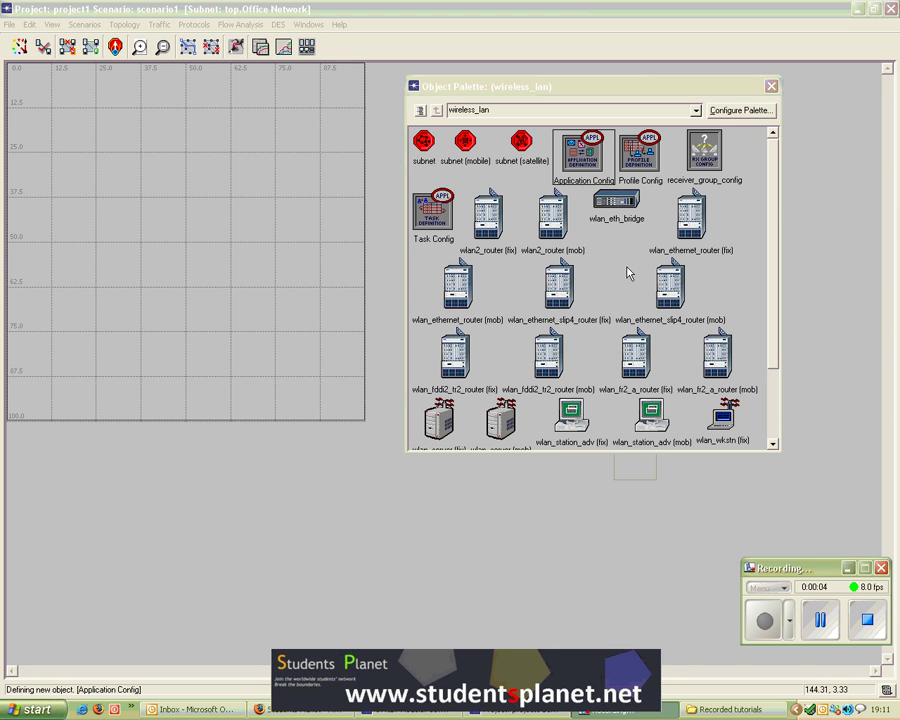
# - Pick the application configuration and profile configuration object types from the palette
pyautogui.click(586, 167)
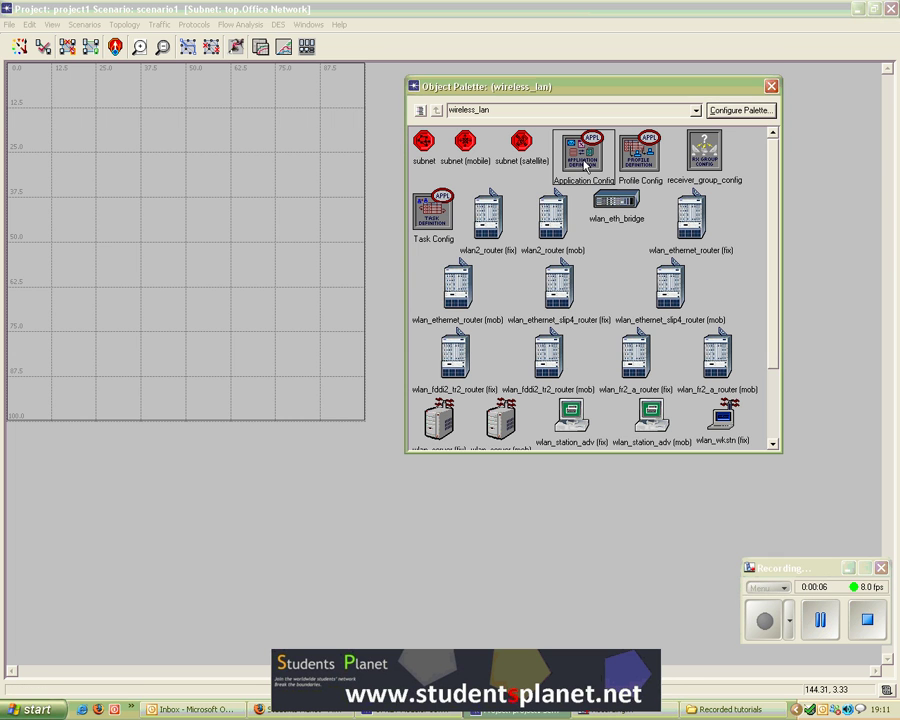
pyautogui.click(643, 168)
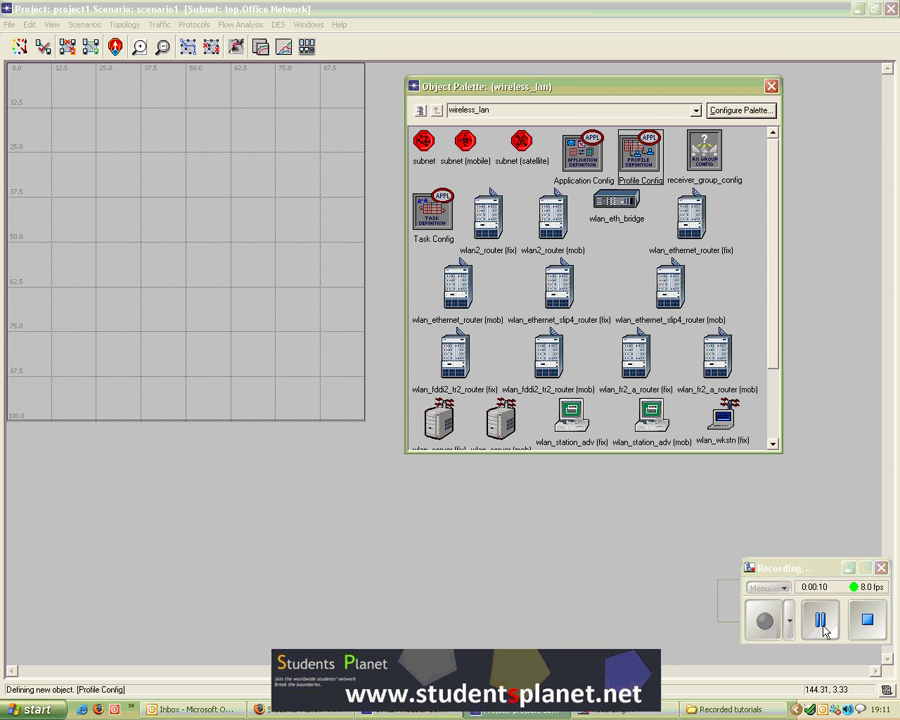
pyautogui.moveTo(777, 361); pyautogui.dragTo(778, 428)
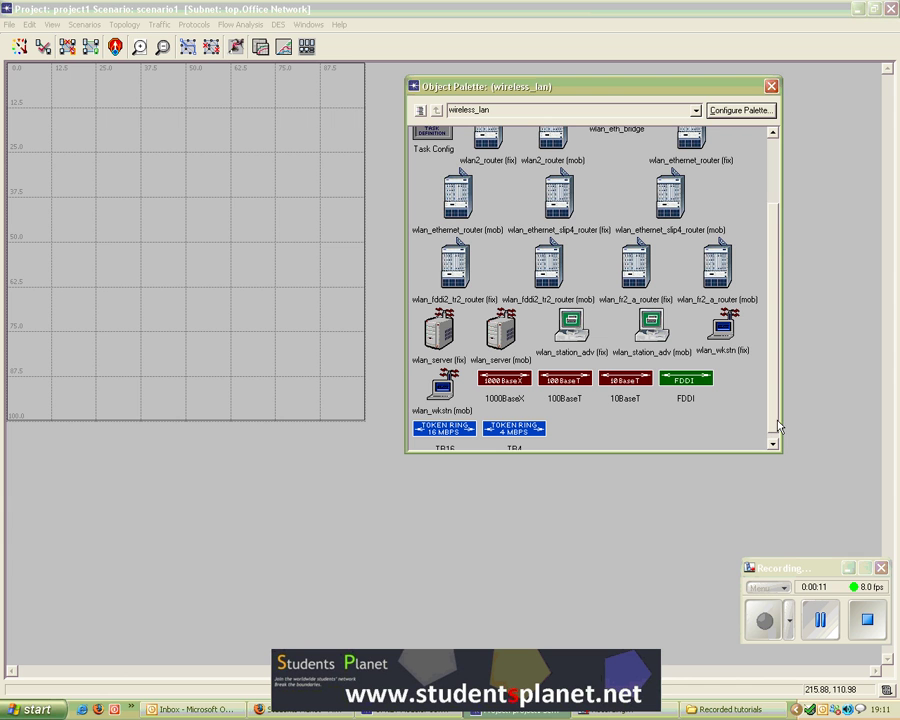
# - Place two wlan_wkstn (mob) mobile workstations side by side on the canvas
pyautogui.click(440, 385)
pyautogui.click(89, 233)
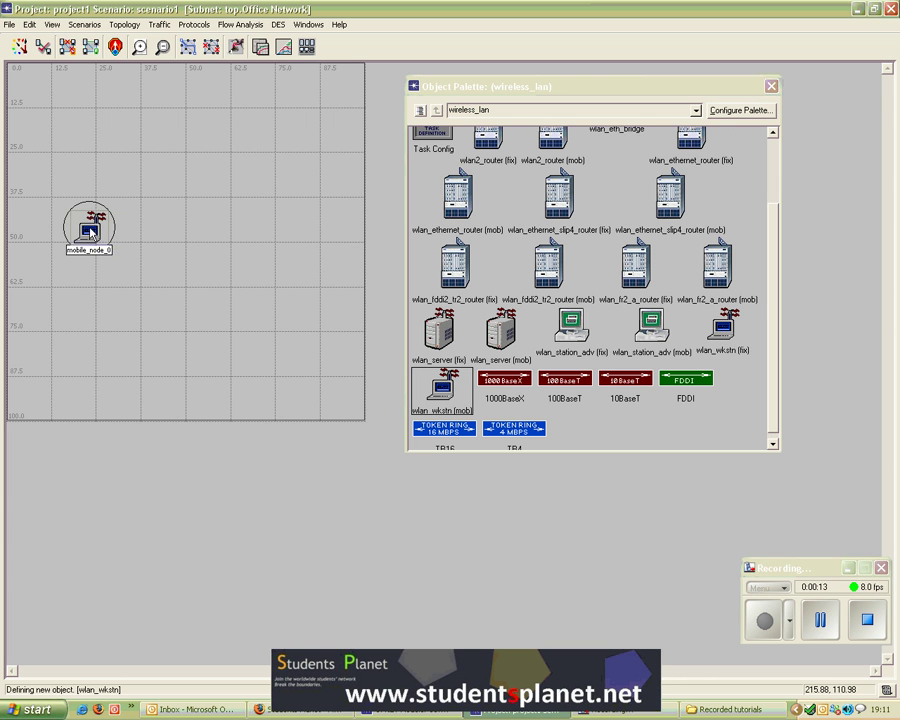
pyautogui.click(156, 233)
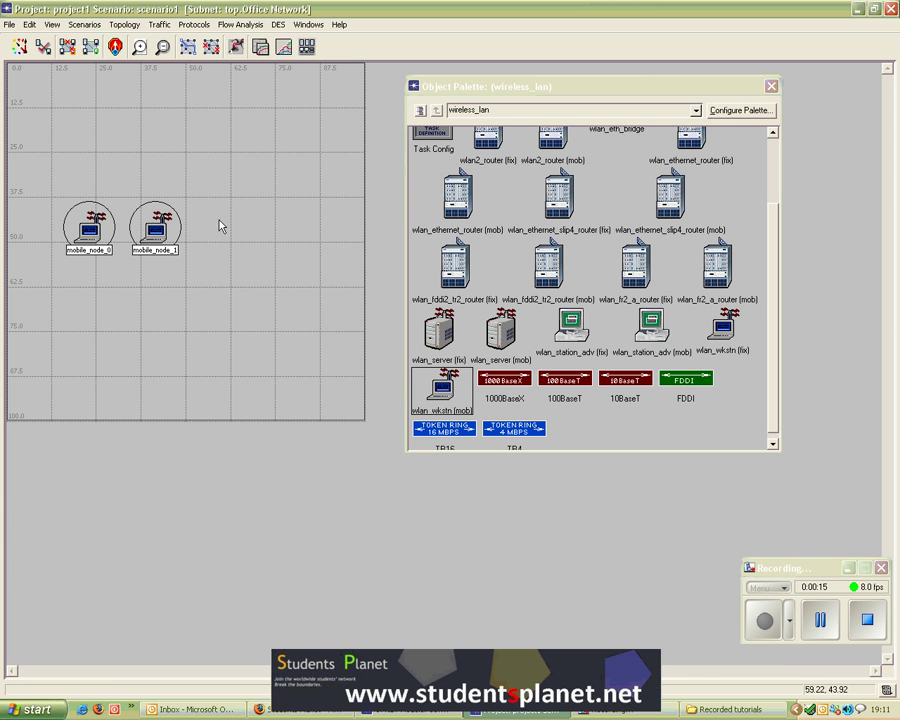
pyautogui.rightClick(372, 232)
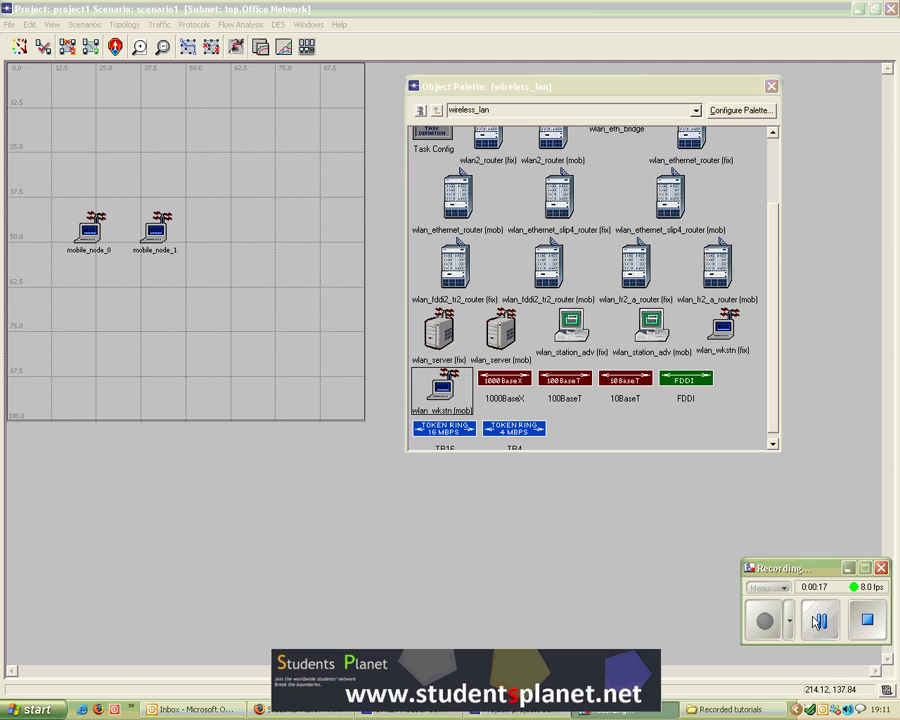
# - Place one wlan_server (mob) mobile server above the workstations
pyautogui.click(497, 350)
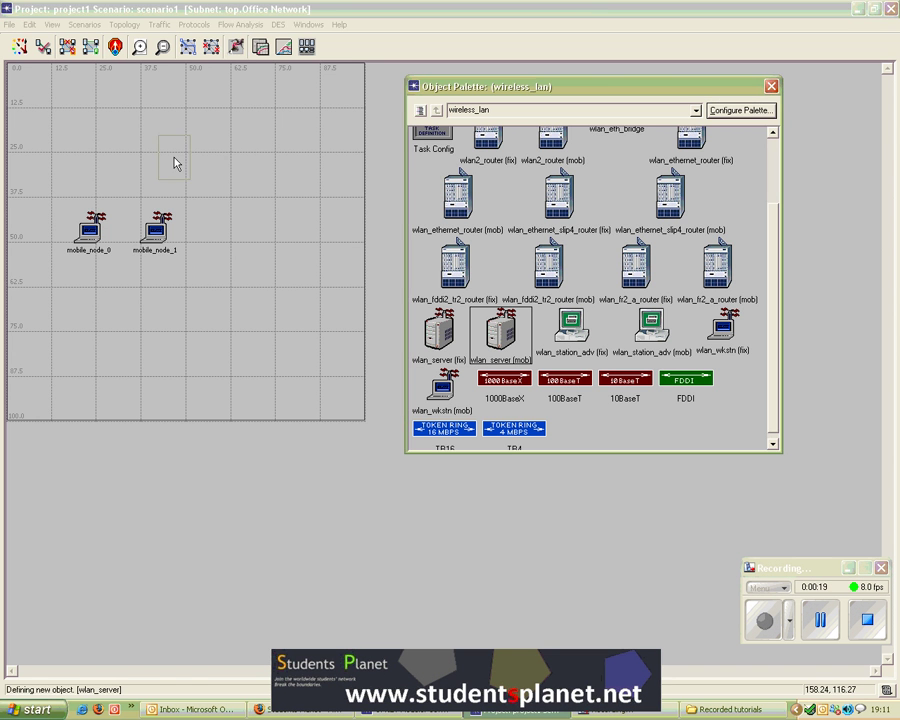
pyautogui.click(175, 161)
pyautogui.rightClick(213, 186)
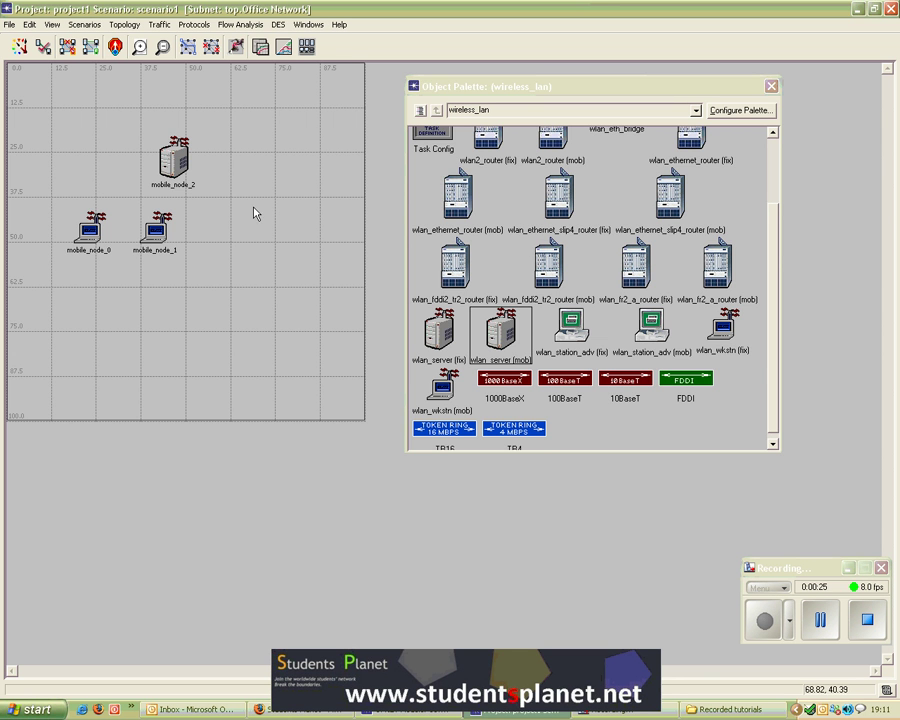
# - Select the two workstations in turn and bring up mobile_node_0's context menu
pyautogui.moveTo(774, 244); pyautogui.dragTo(780, 174)
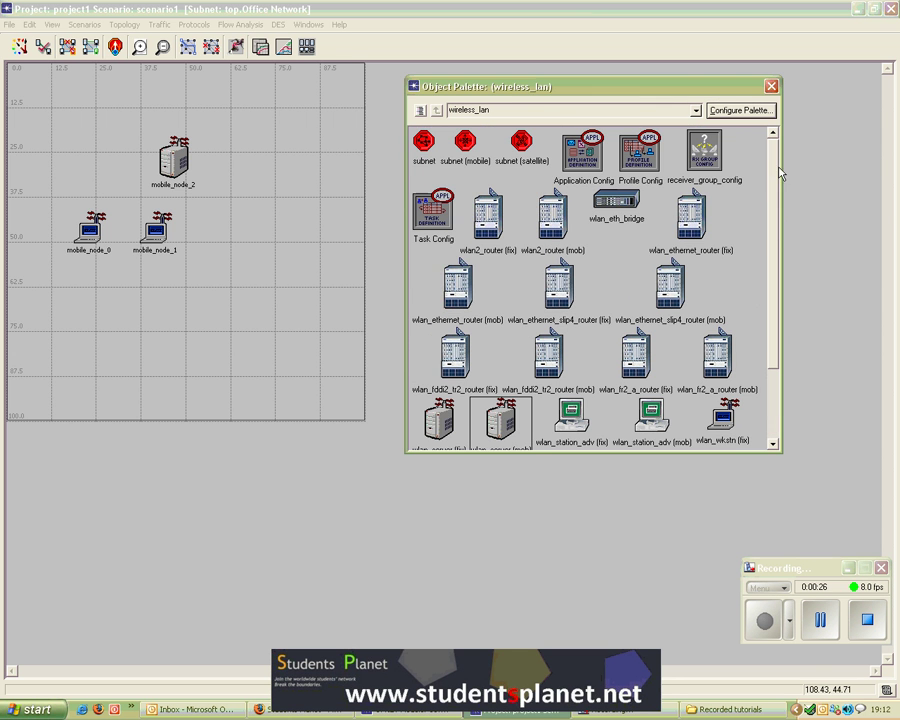
pyautogui.click(88, 231)
pyautogui.click(155, 238)
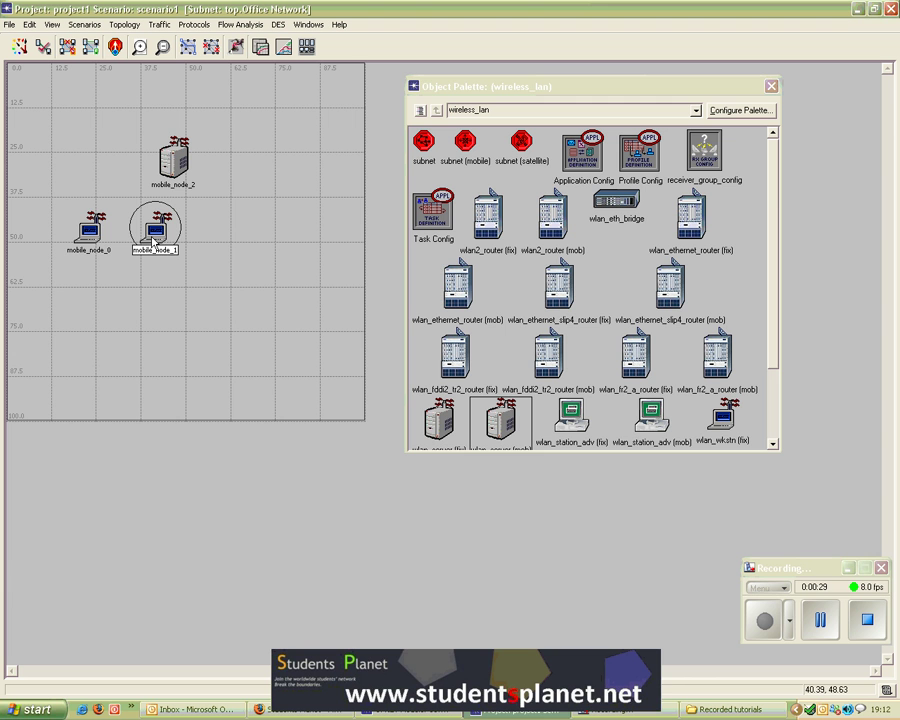
pyautogui.click(89, 236)
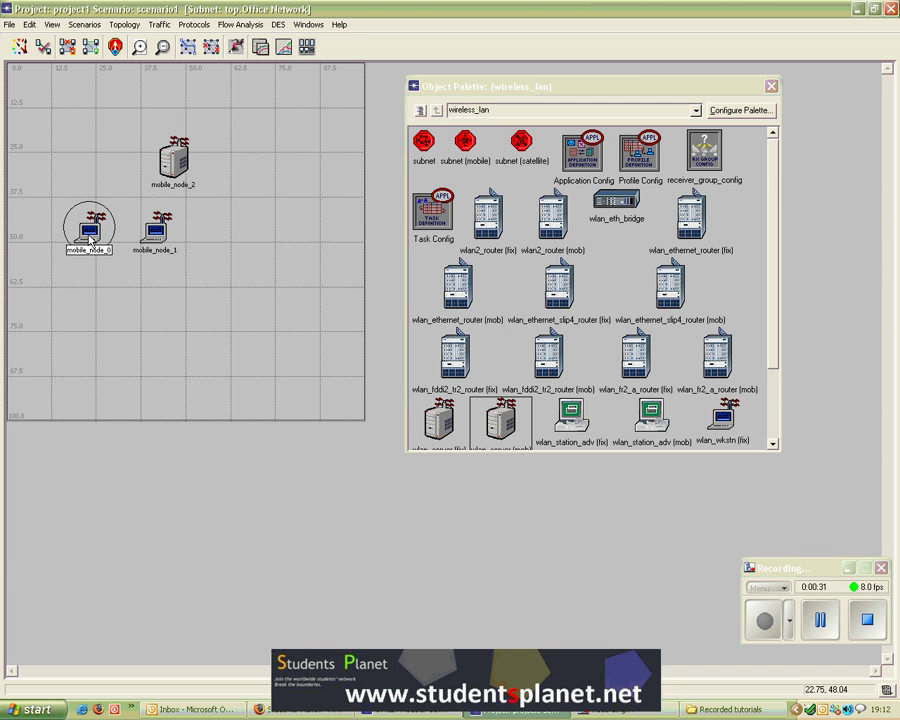
pyautogui.click(157, 236)
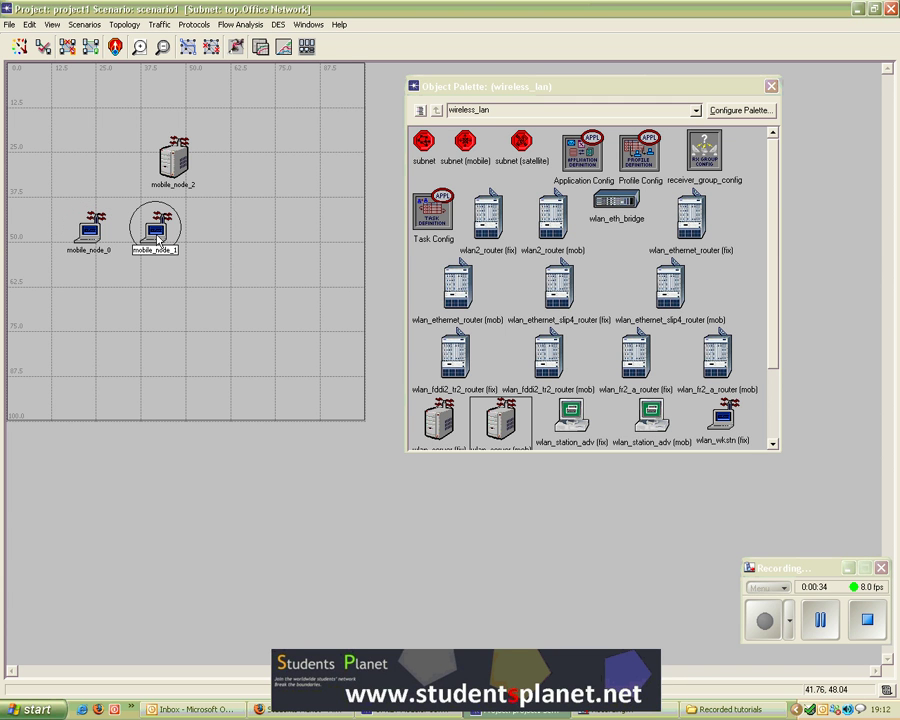
pyautogui.click(98, 236)
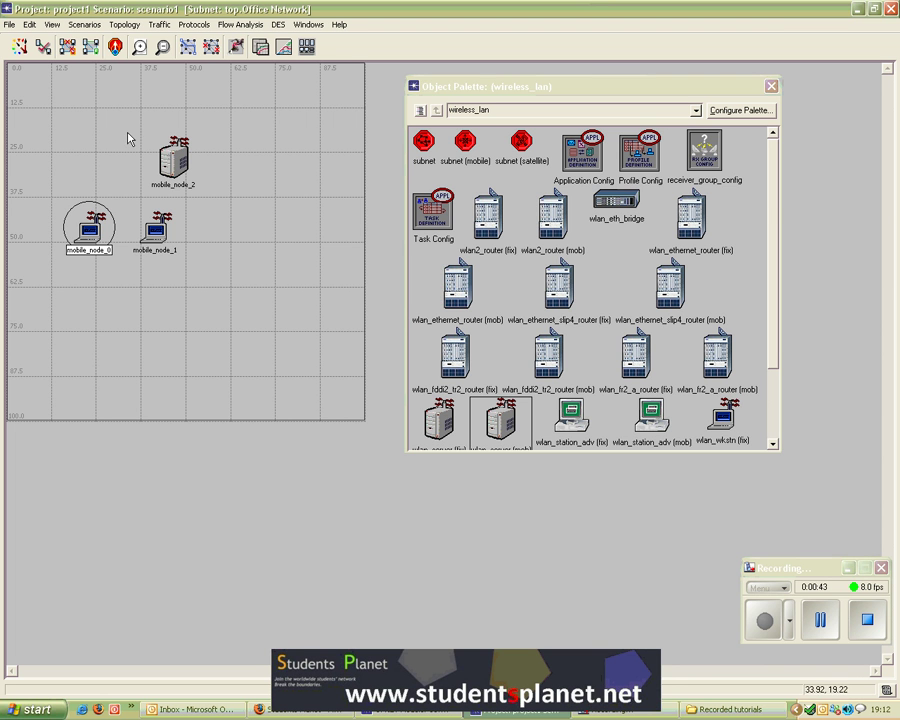
pyautogui.rightClick(98, 236)
# - Give mobile_node_0 one Supported Profiles row set to Multimedia User and accept
pyautogui.click(110, 236)
pyautogui.moveTo(198, 170); pyautogui.dragTo(296, 130)
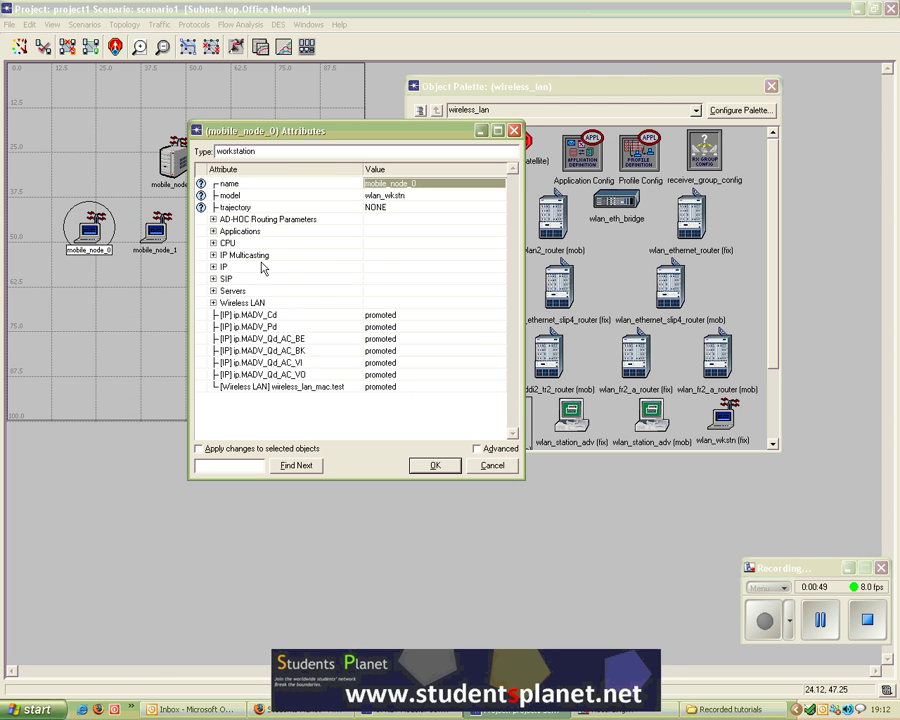
pyautogui.click(213, 231)
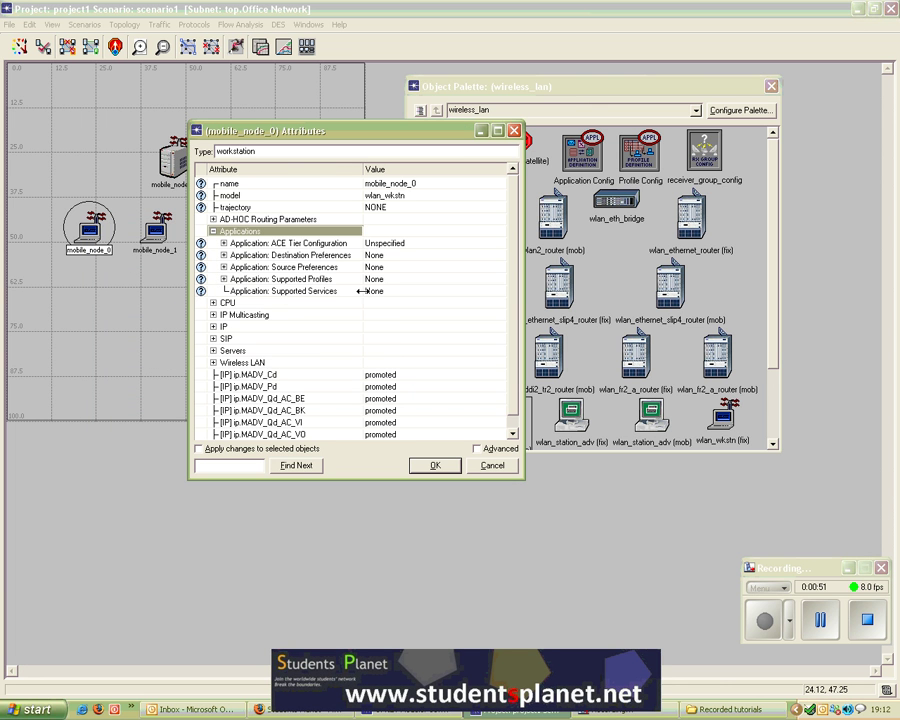
pyautogui.click(224, 280)
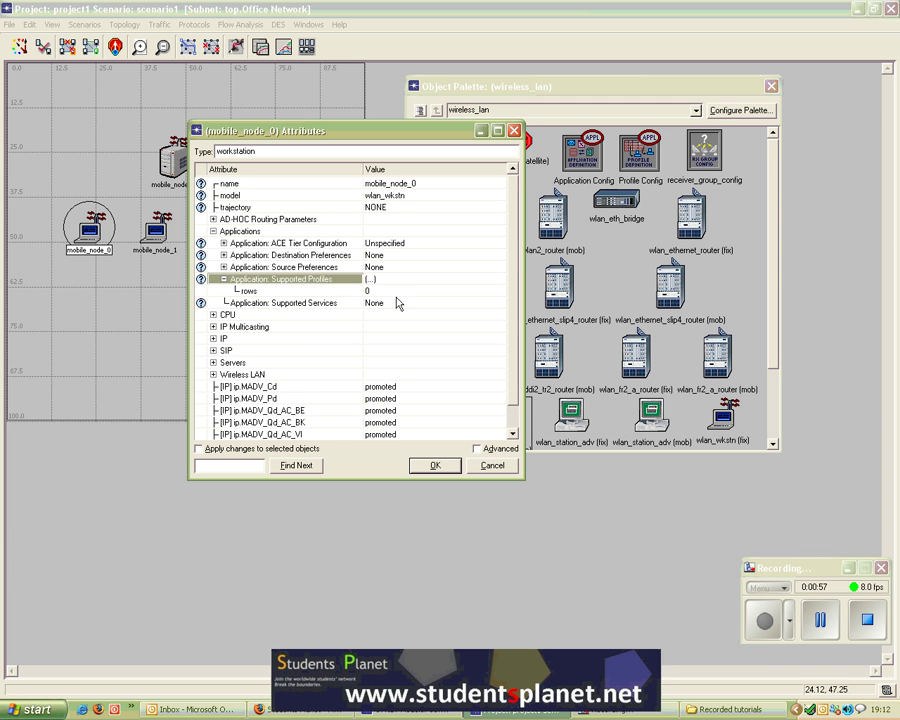
pyautogui.click(370, 291)
pyautogui.click(372, 303)
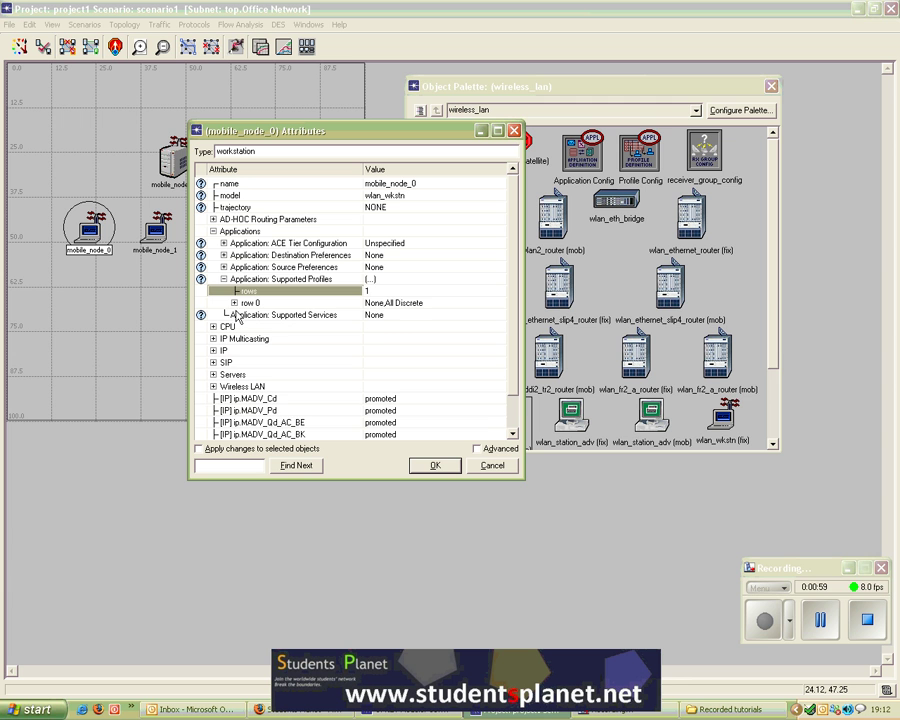
pyautogui.click(234, 303)
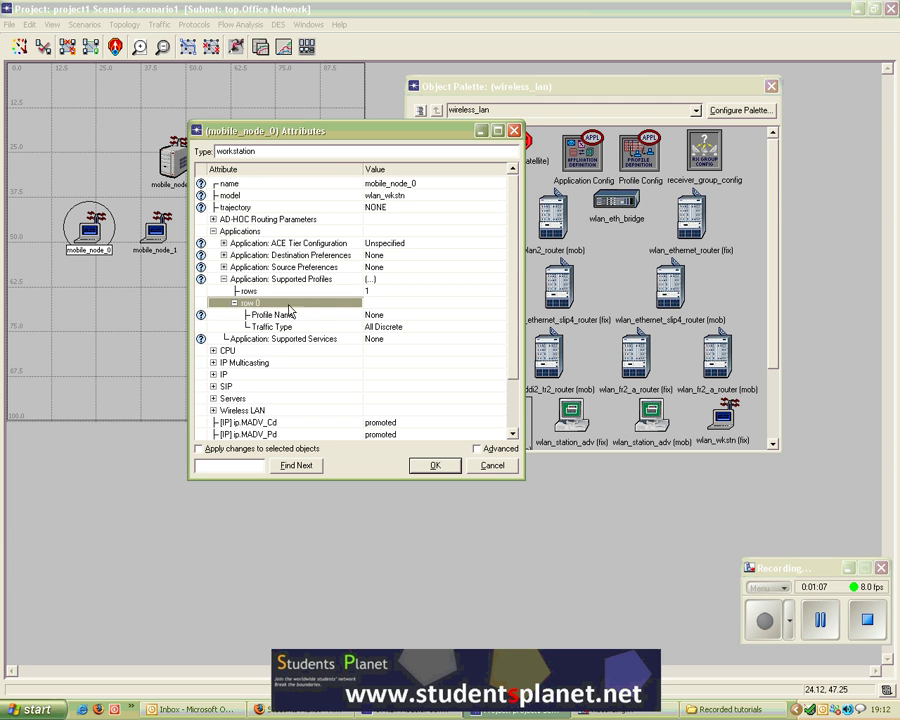
pyautogui.click(394, 316)
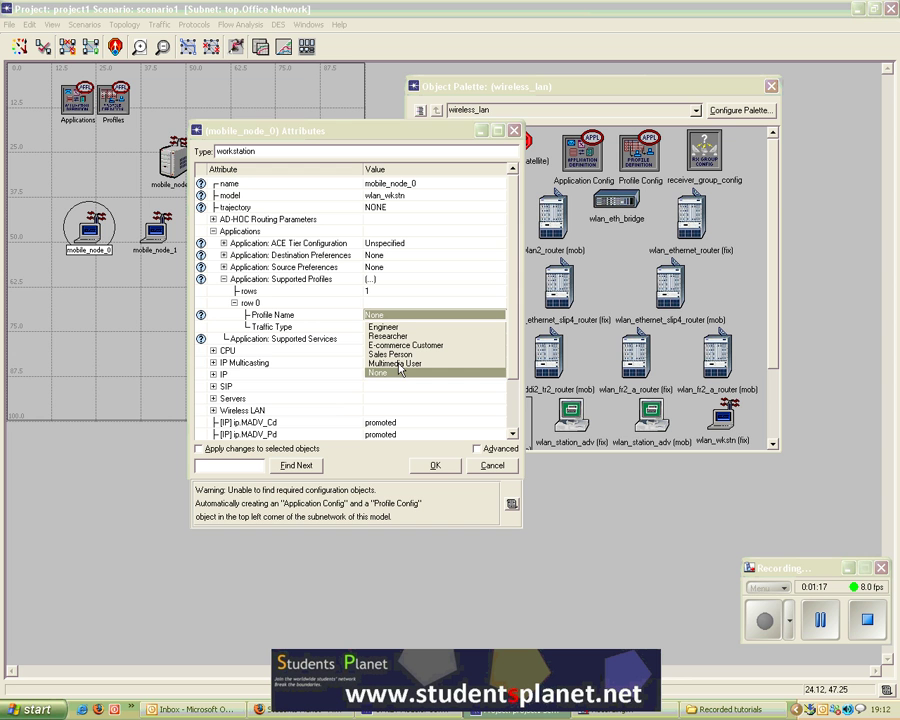
pyautogui.click(398, 364)
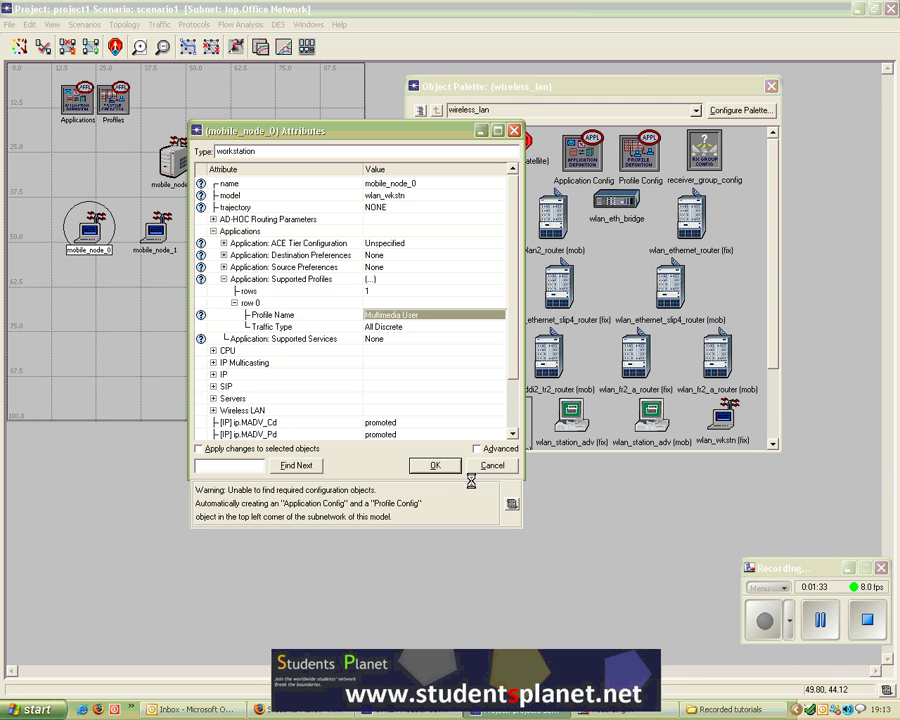
pyautogui.click(440, 468)
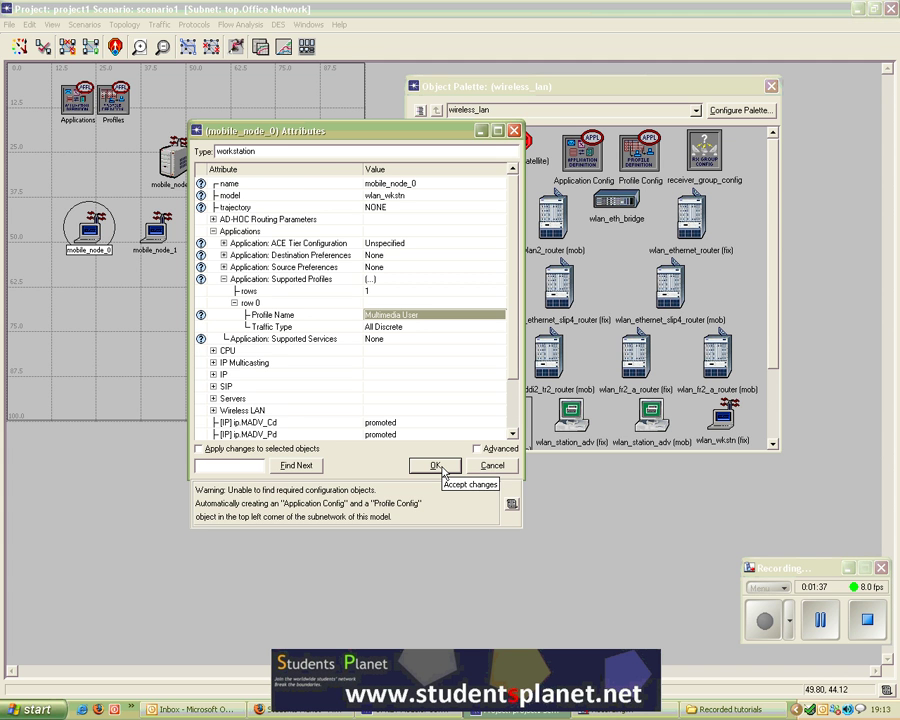
pyautogui.click(440, 467)
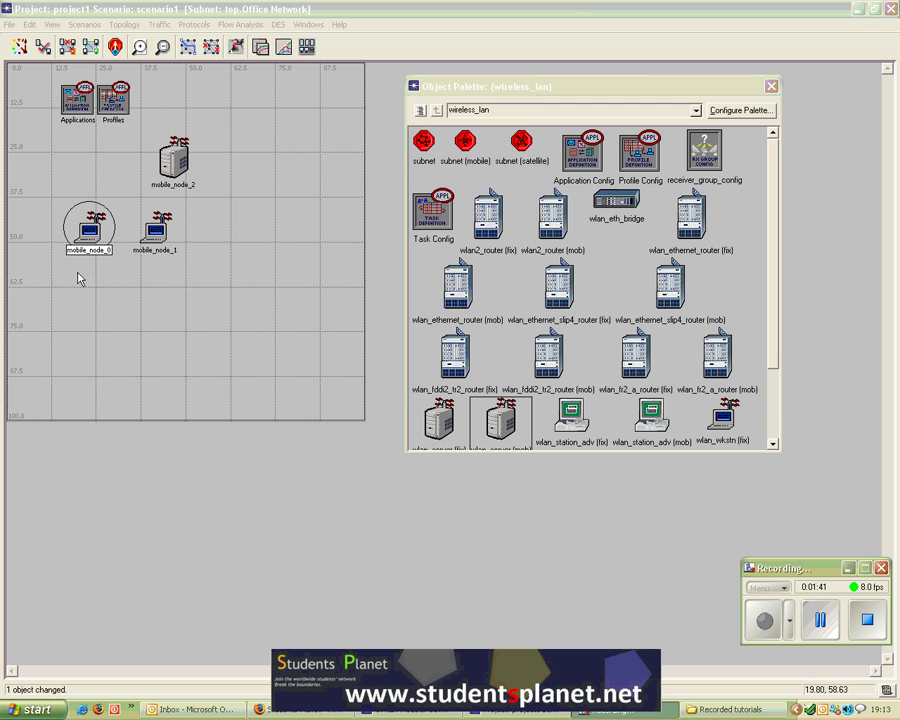
# - Expand the Profiles object's Multimedia User row and its applications, keeping operation mode Simultaneous
pyautogui.click(91, 242)
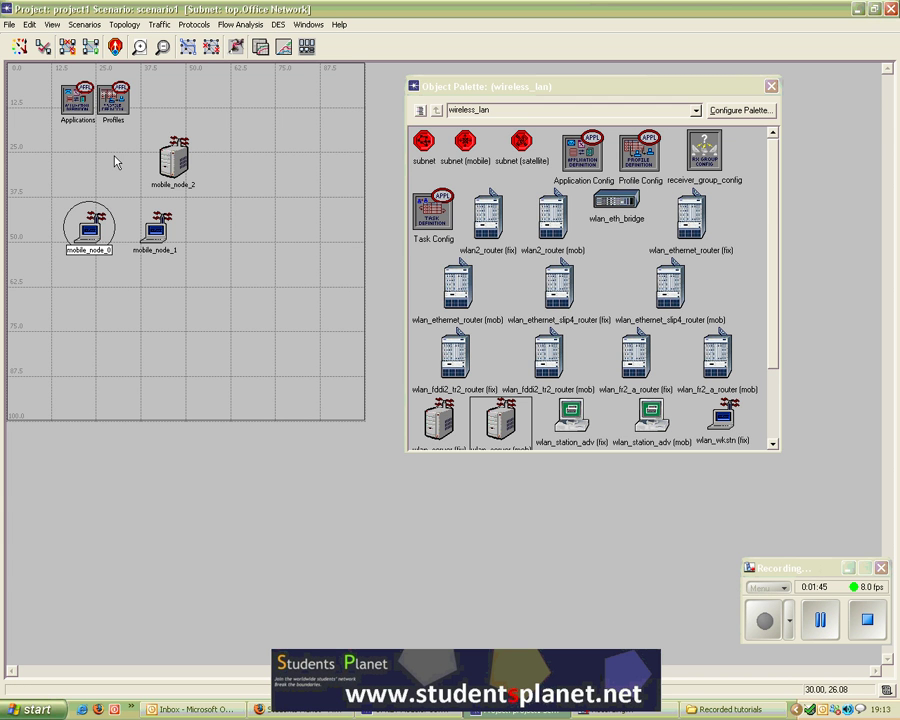
pyautogui.rightClick(113, 107)
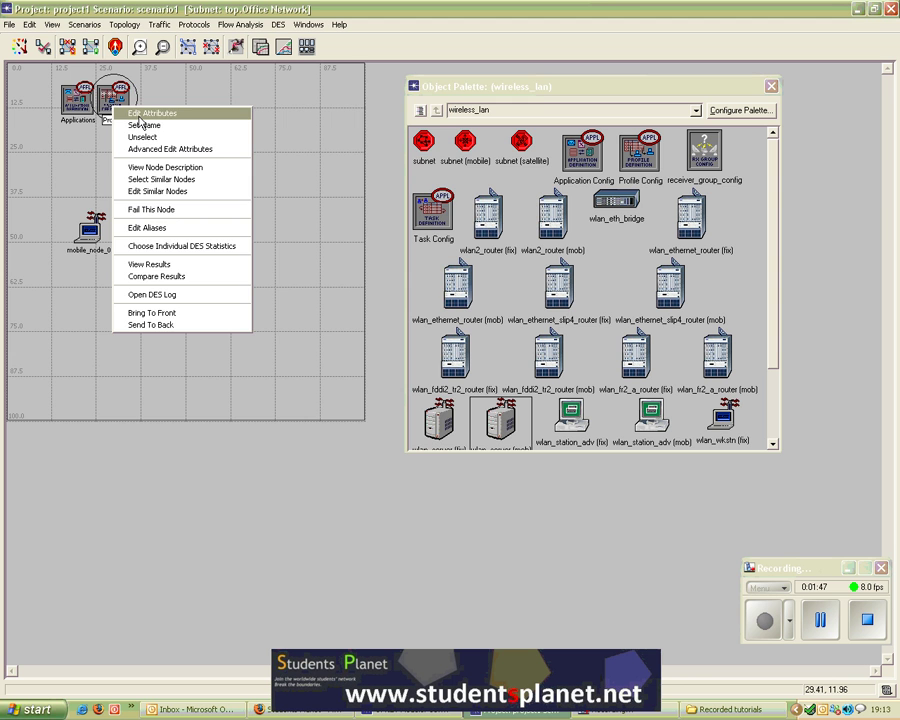
pyautogui.click(140, 116)
pyautogui.moveTo(190, 97); pyautogui.dragTo(290, 93)
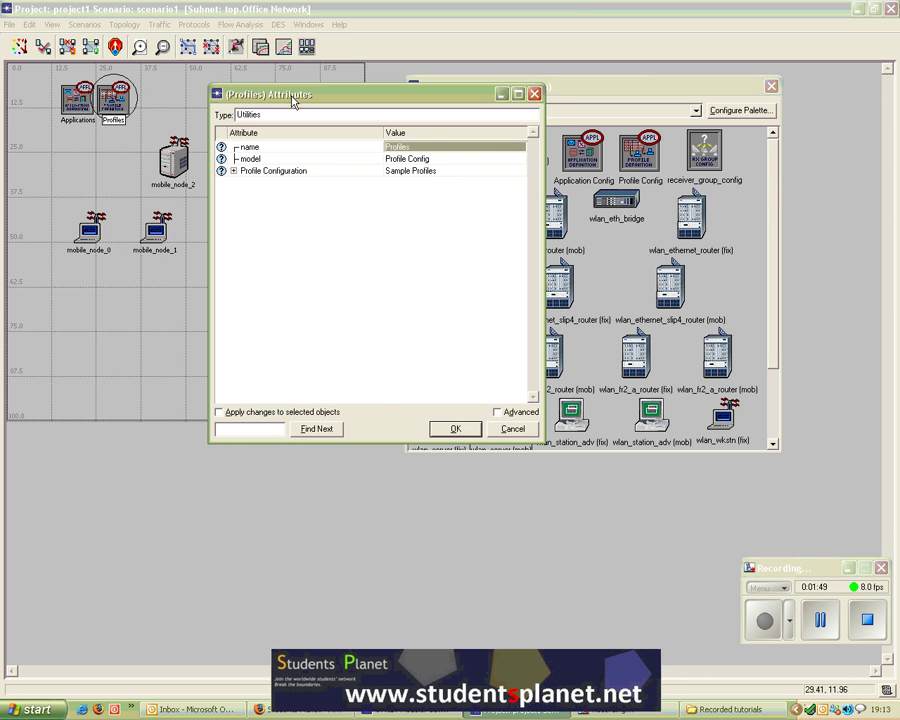
pyautogui.click(232, 172)
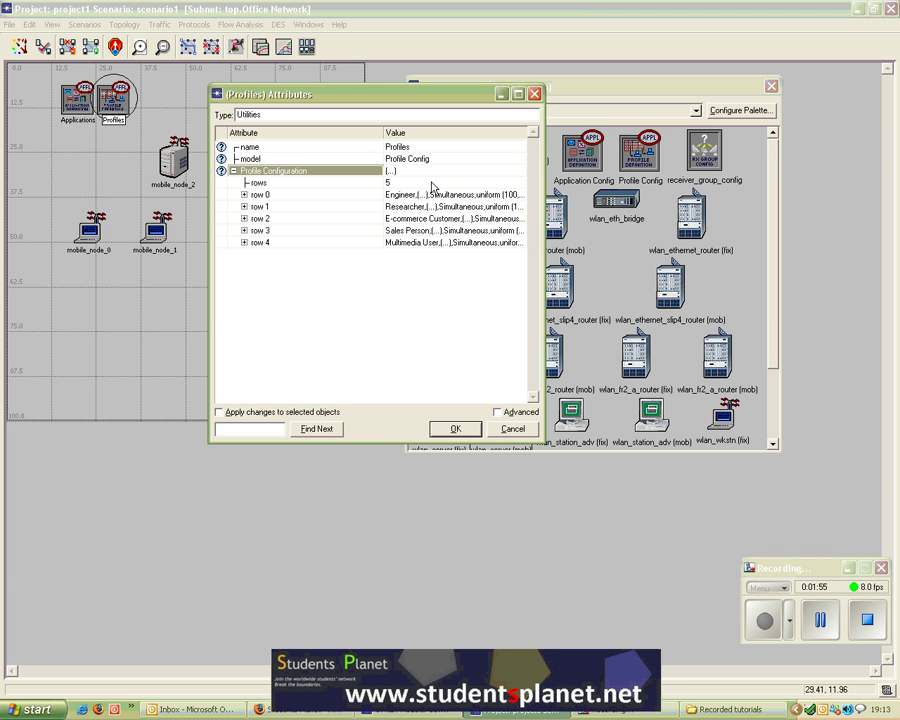
pyautogui.click(244, 242)
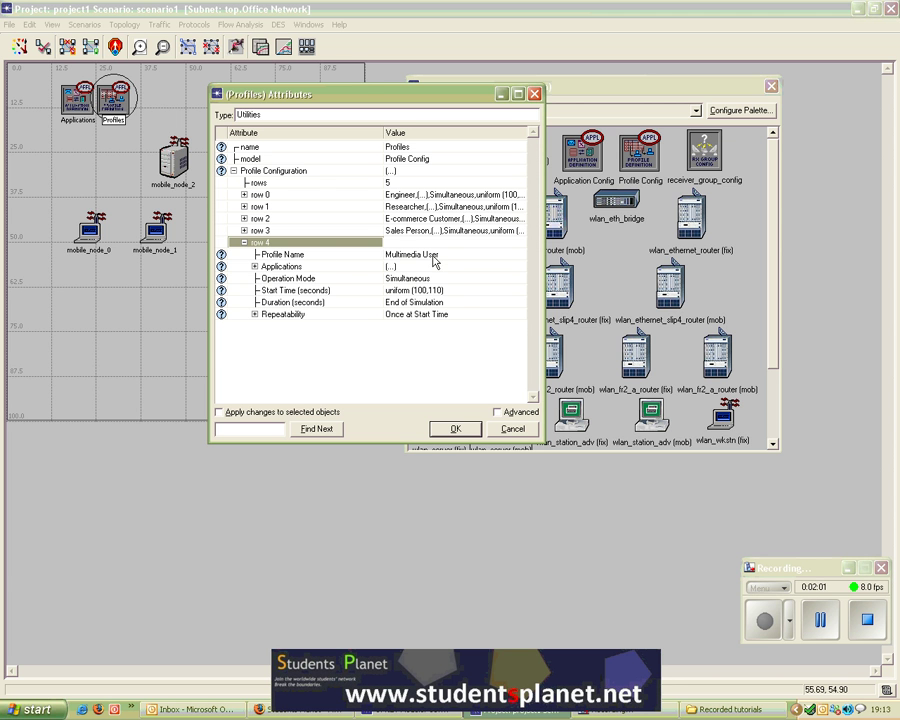
pyautogui.click(254, 267)
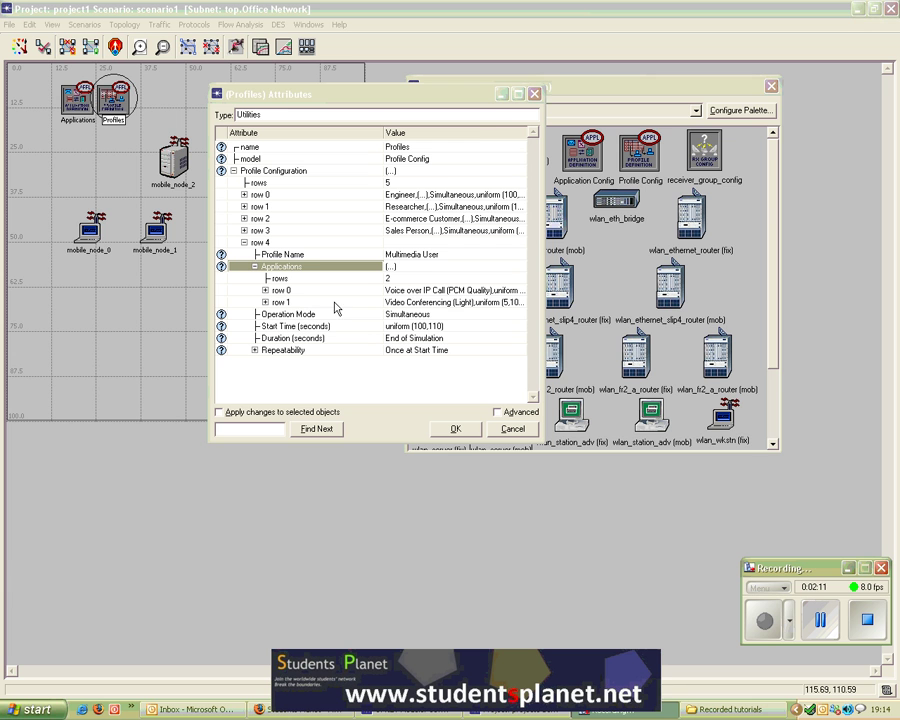
pyautogui.click(420, 318)
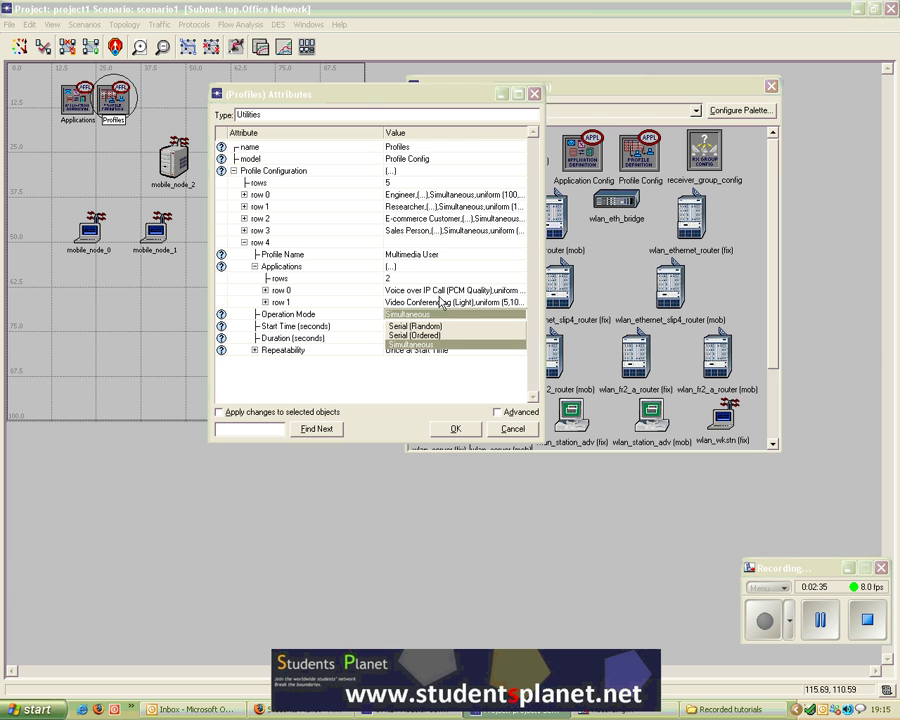
pyautogui.click(398, 428)
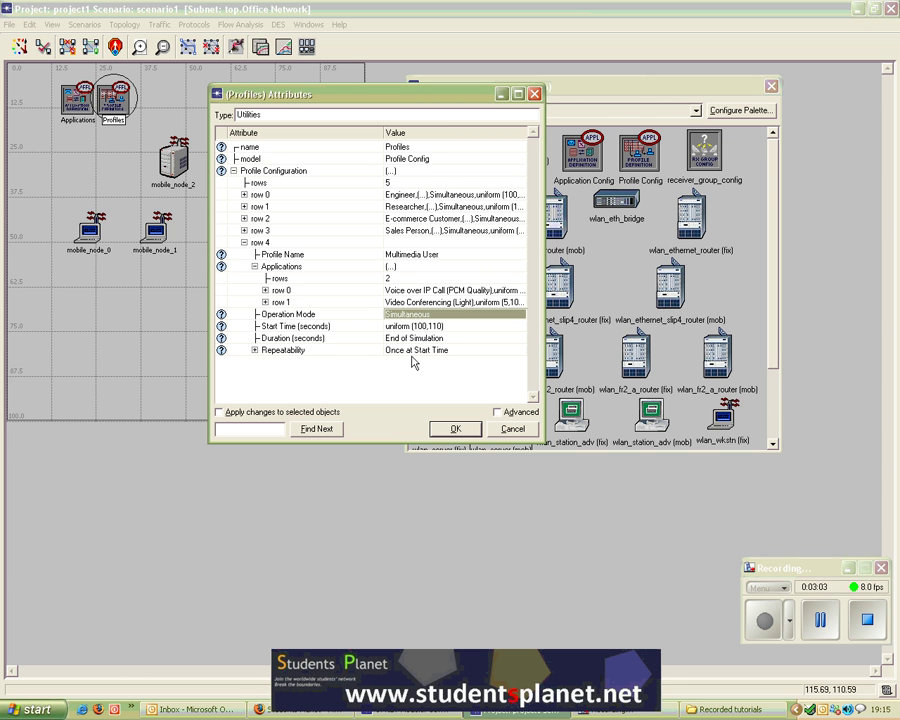
# - Check the first application stays Voice over IP Call (PCM Quality), collapse Applications, and click OK
pyautogui.moveTo(409, 360)
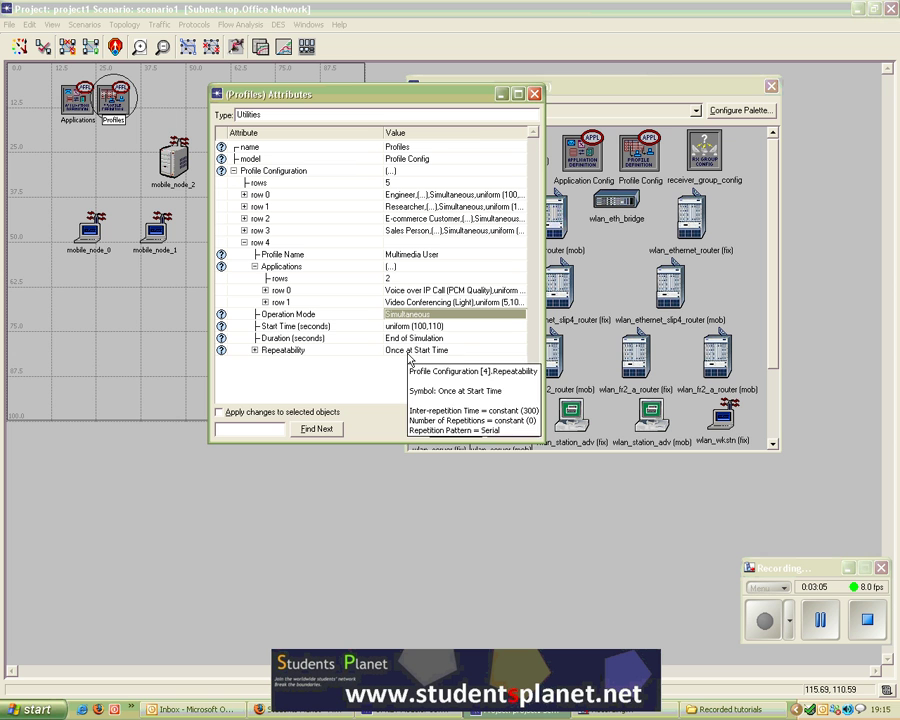
pyautogui.click(265, 291)
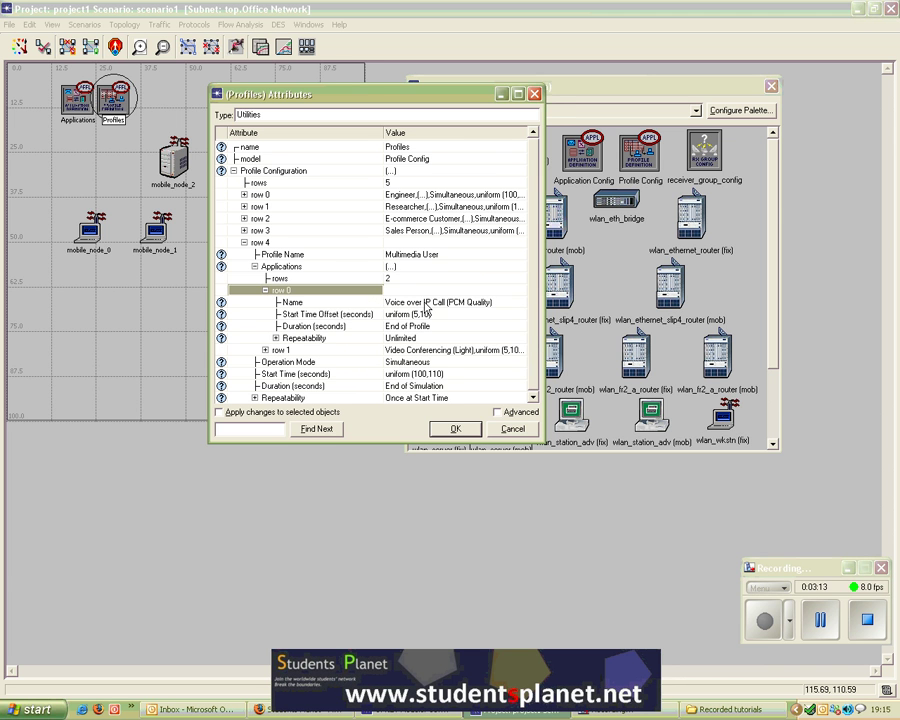
pyautogui.click(426, 302)
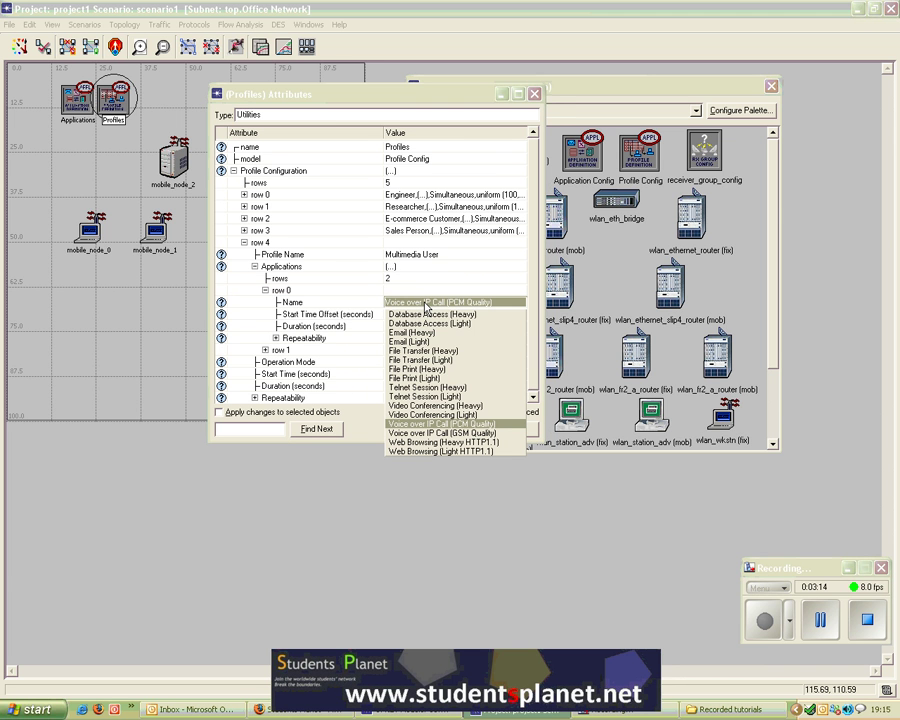
pyautogui.click(364, 427)
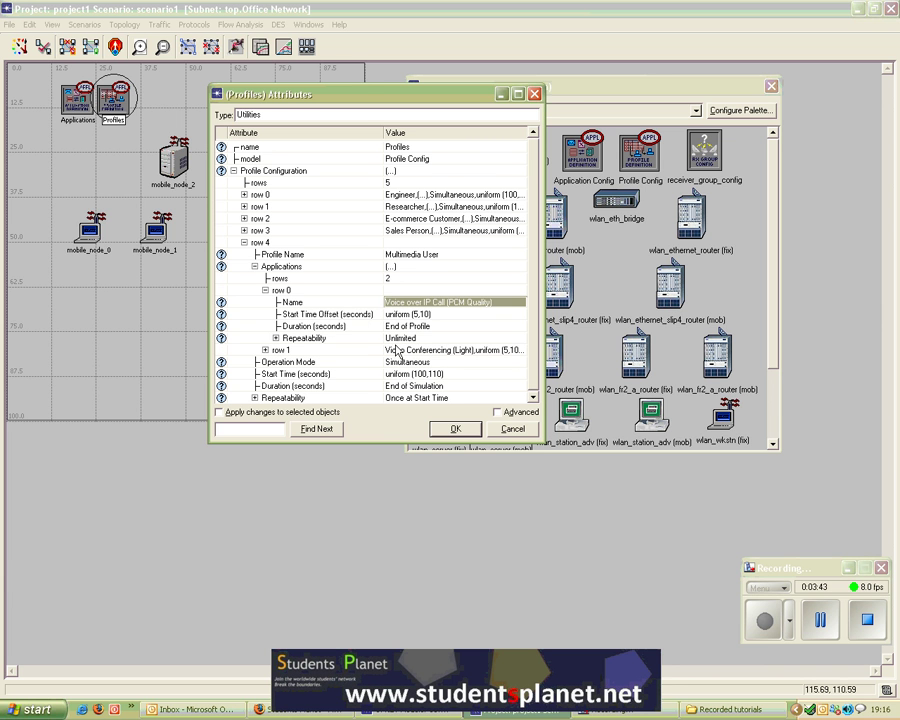
pyautogui.moveTo(406, 347)
pyautogui.click(255, 267)
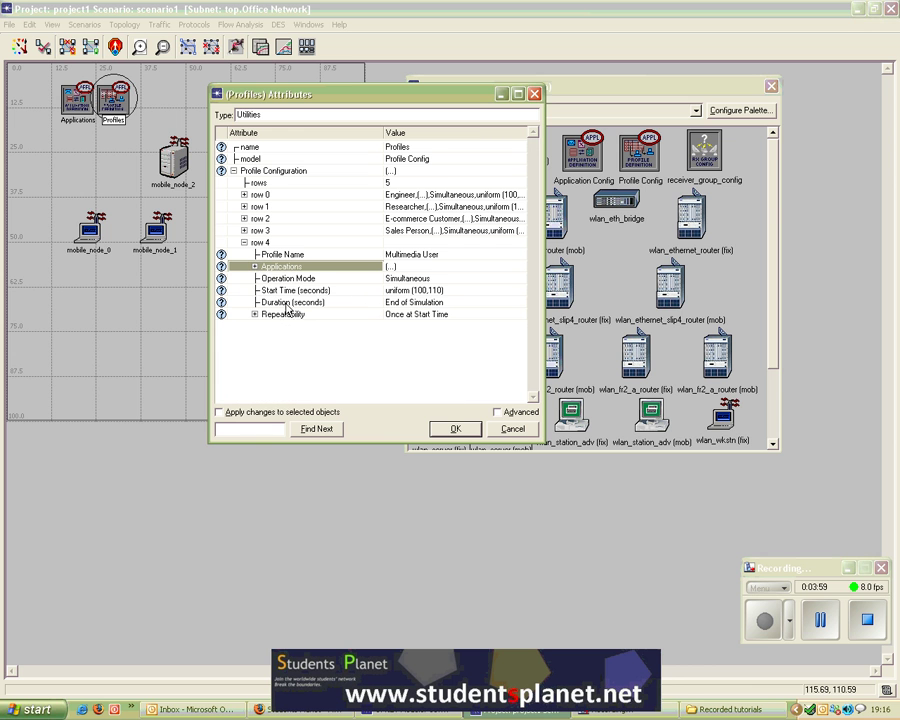
pyautogui.click(455, 429)
# - Set the Applications object's Application Definitions to 17 rows
pyautogui.click(75, 98)
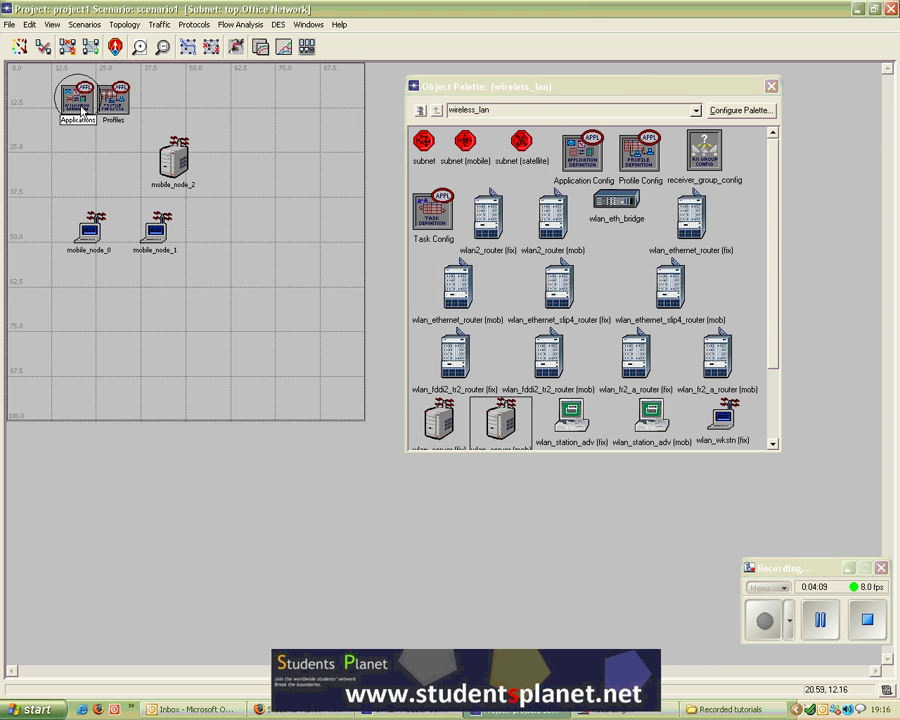
pyautogui.rightClick(88, 104)
pyautogui.click(100, 113)
pyautogui.moveTo(176, 108); pyautogui.dragTo(250, 98)
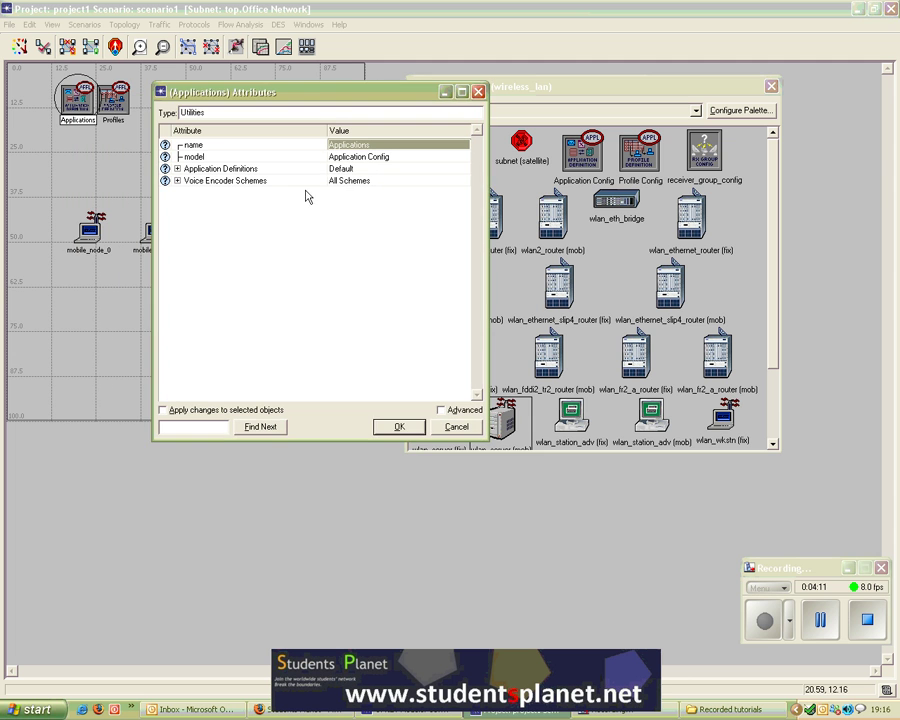
pyautogui.click(821, 621)
pyautogui.click(763, 625)
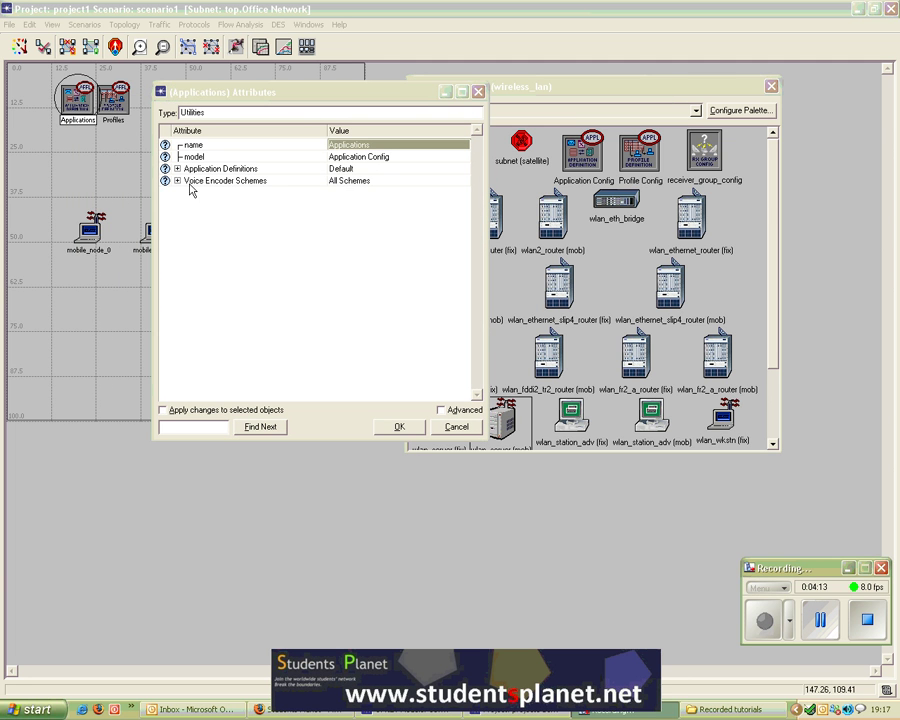
pyautogui.click(177, 168)
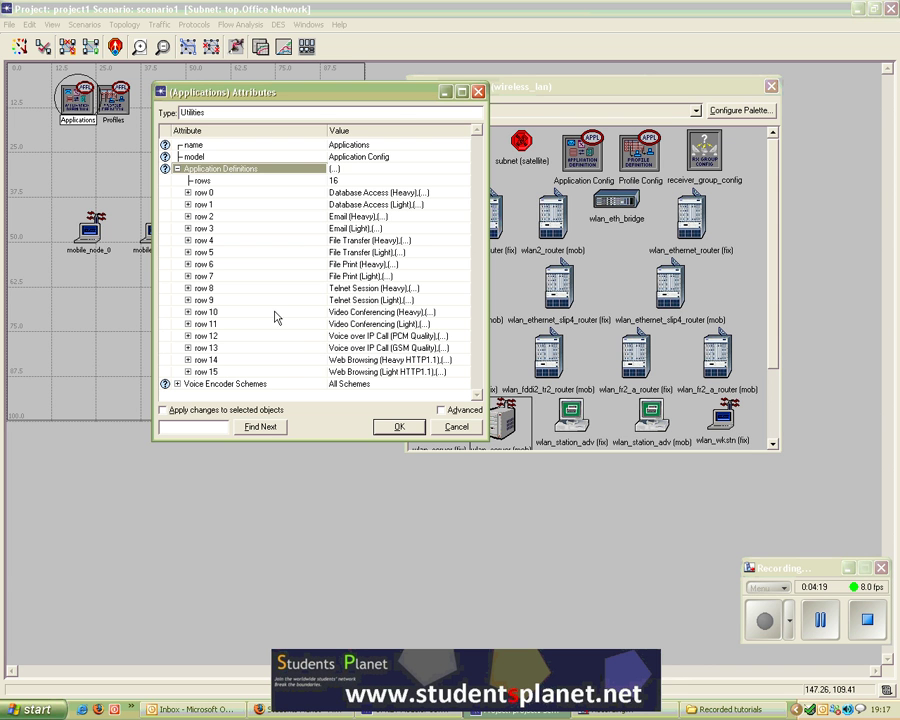
pyautogui.click(340, 181)
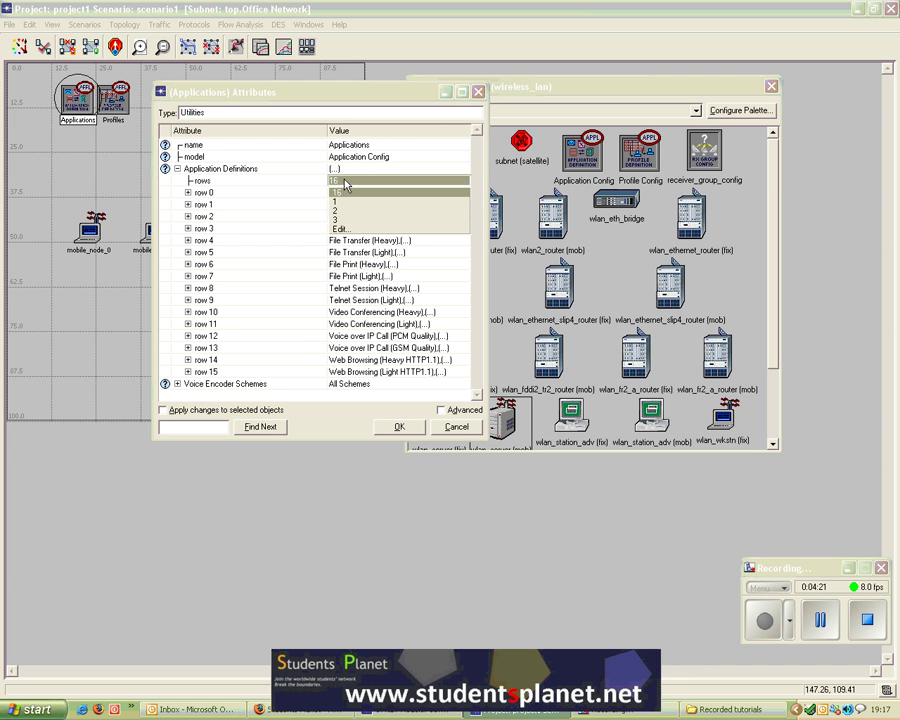
pyautogui.click(345, 181)
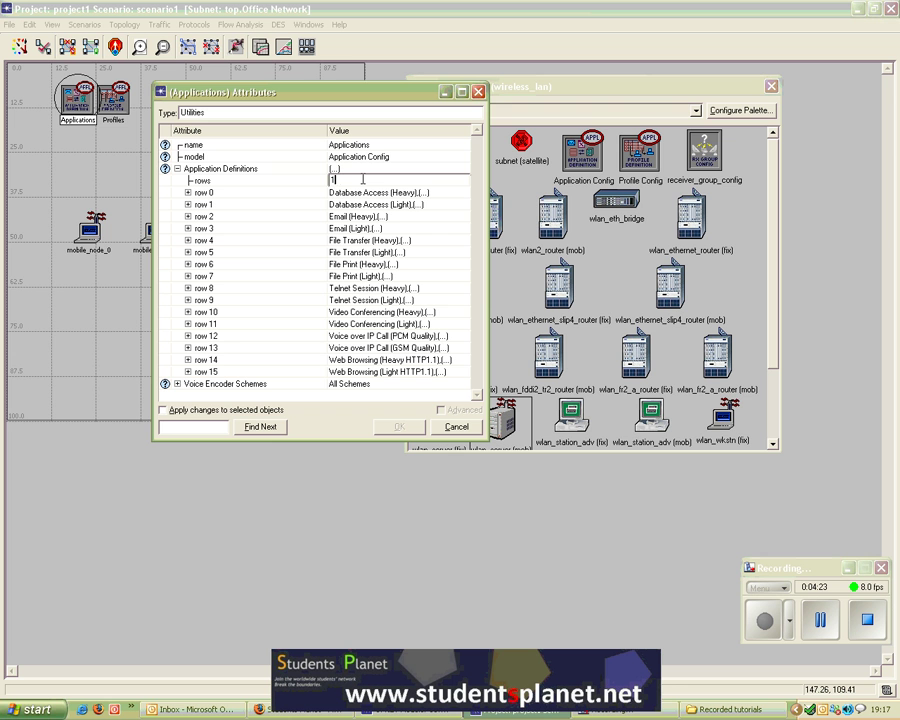
pyautogui.write('17')
pyautogui.press('Return')
# - Name application row 16 my_cumtom_app and set its Ftp service to High Load
pyautogui.click(188, 384)
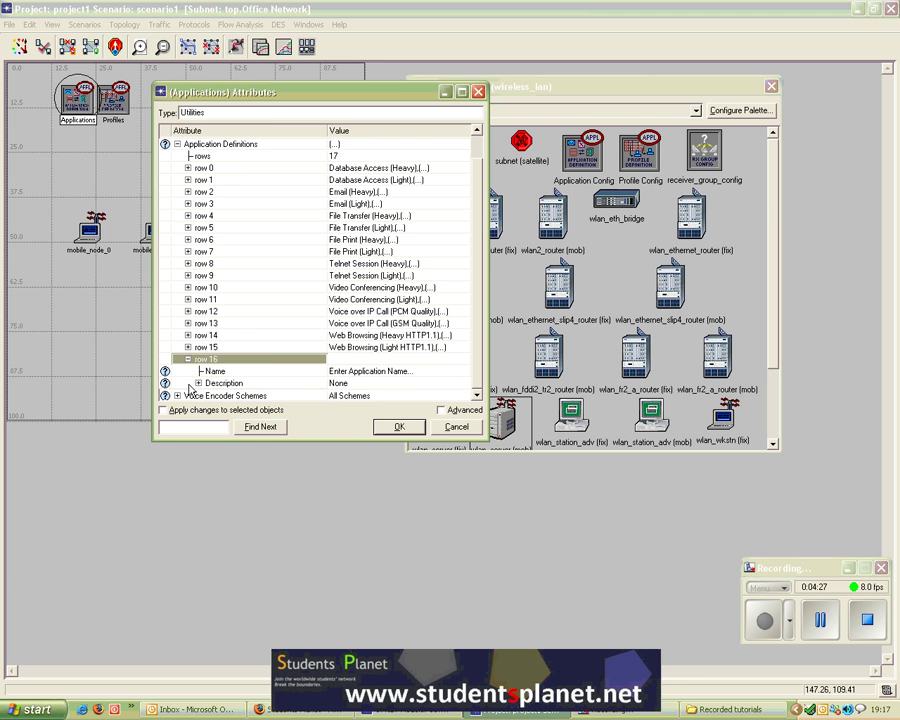
pyautogui.click(385, 371)
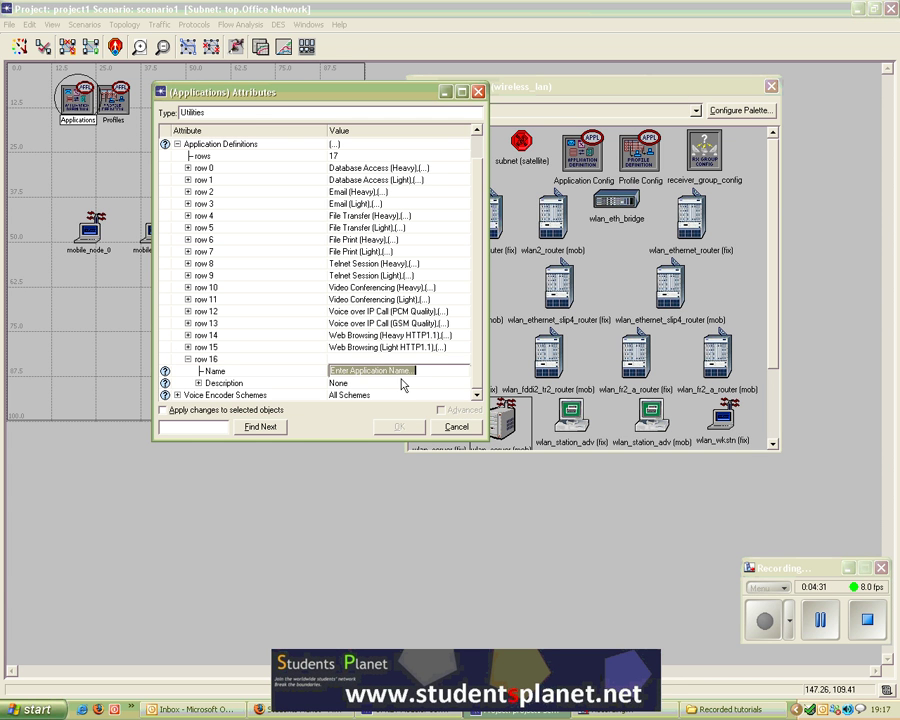
pyautogui.write('my_cumtom_app')
pyautogui.click(198, 383)
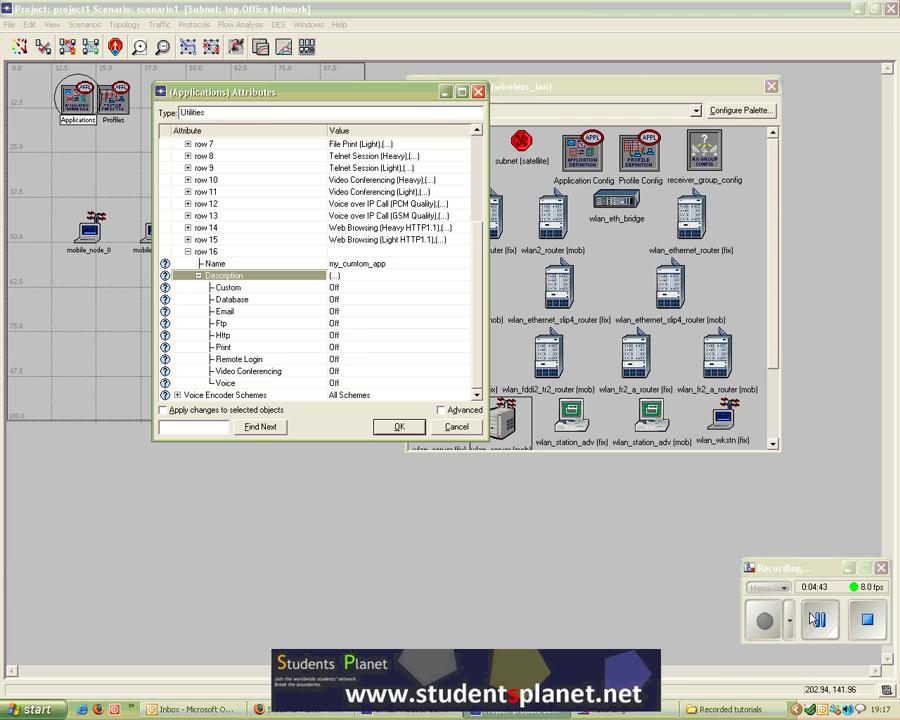
pyautogui.click(768, 625)
pyautogui.click(342, 325)
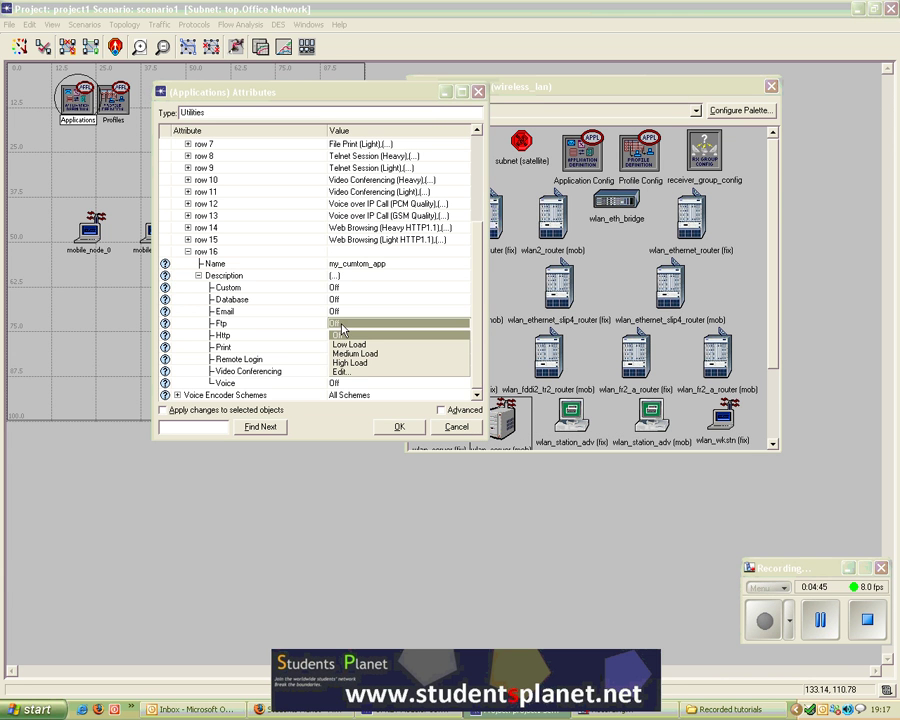
pyautogui.click(359, 363)
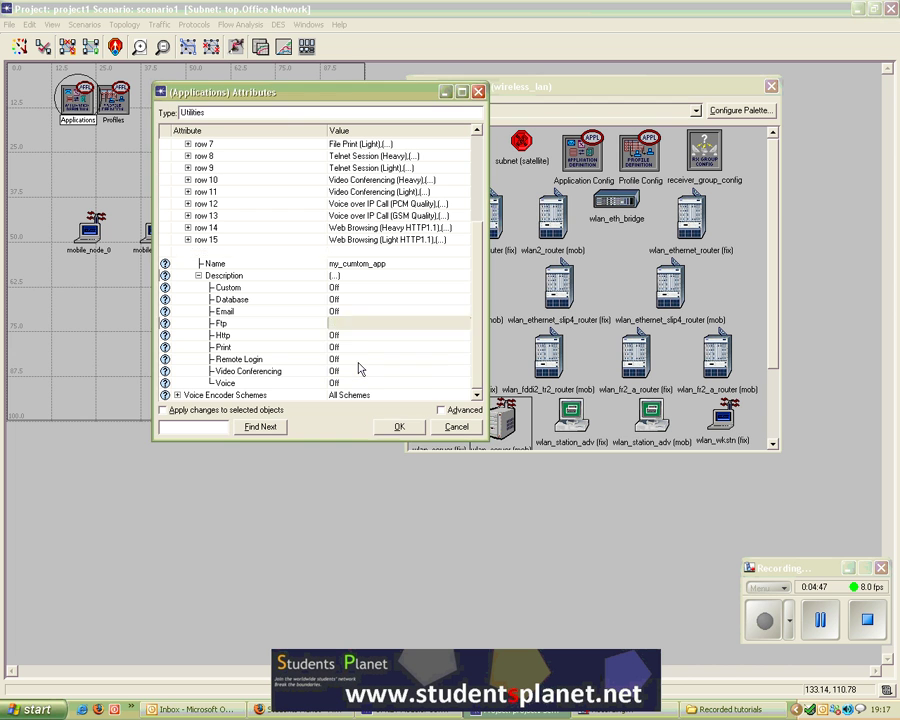
pyautogui.click(357, 325)
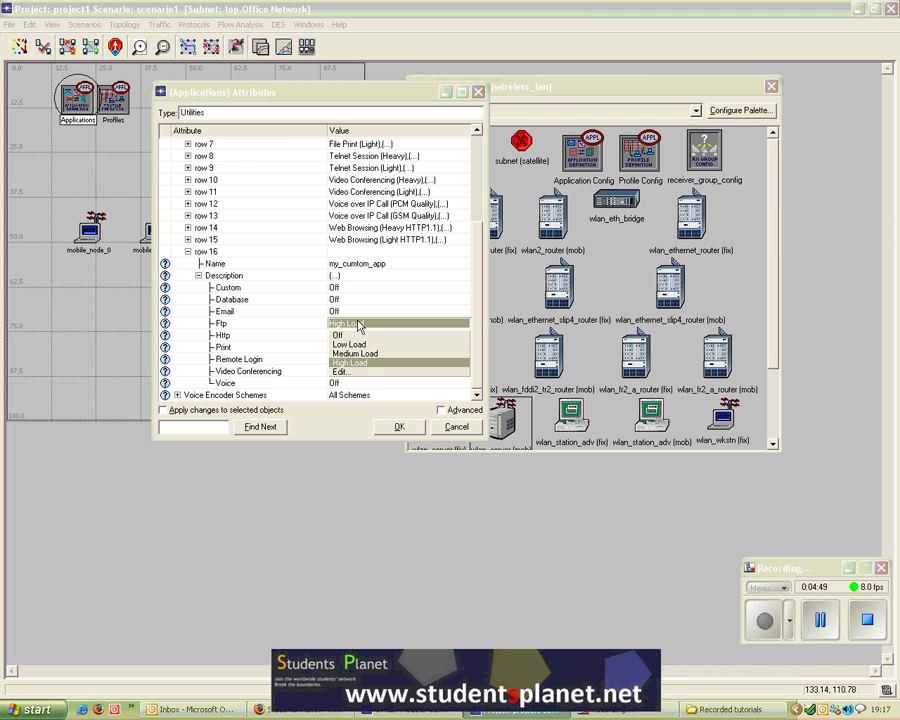
# - Replace the Ftp preset with a custom Ftp parameter table and accept it
pyautogui.click(345, 371)
pyautogui.moveTo(297, 275); pyautogui.dragTo(252, 252)
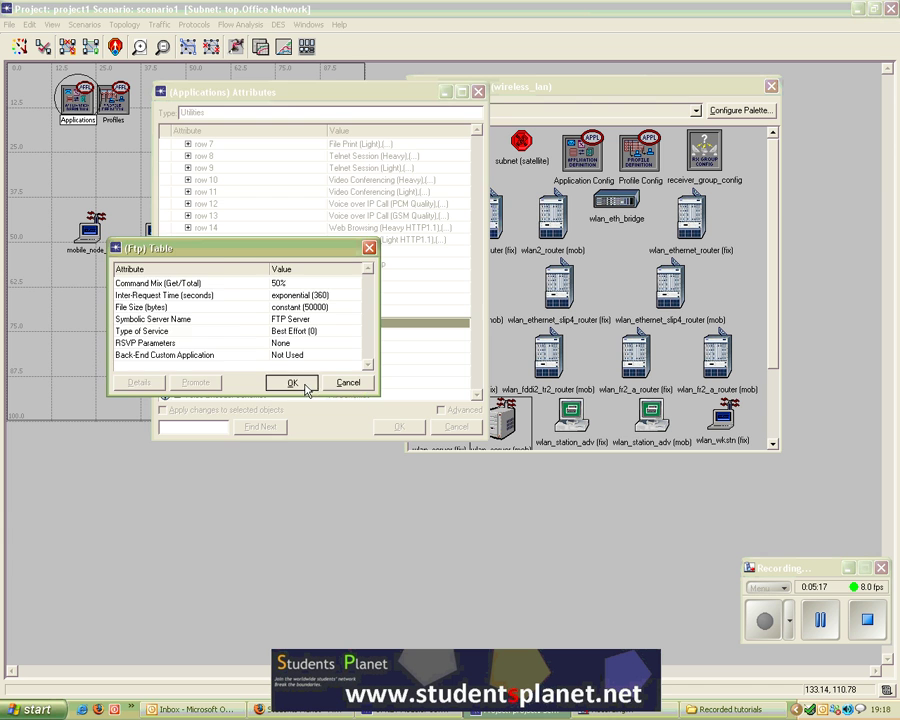
pyautogui.click(291, 383)
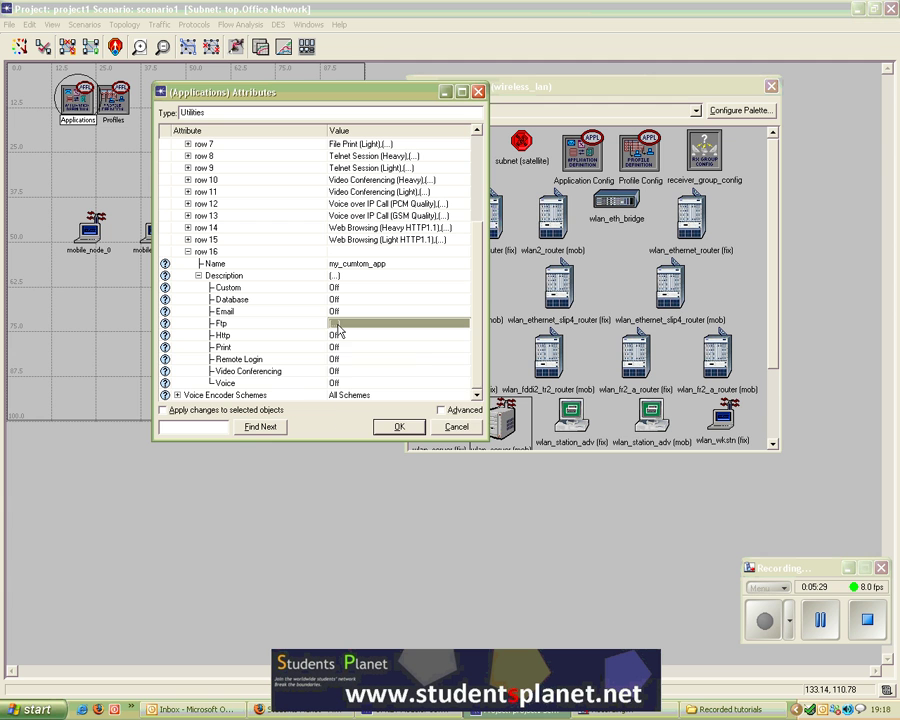
# - Save the Applications settings and set the Profiles object's Profile Configuration to 6 rows
pyautogui.click(396, 428)
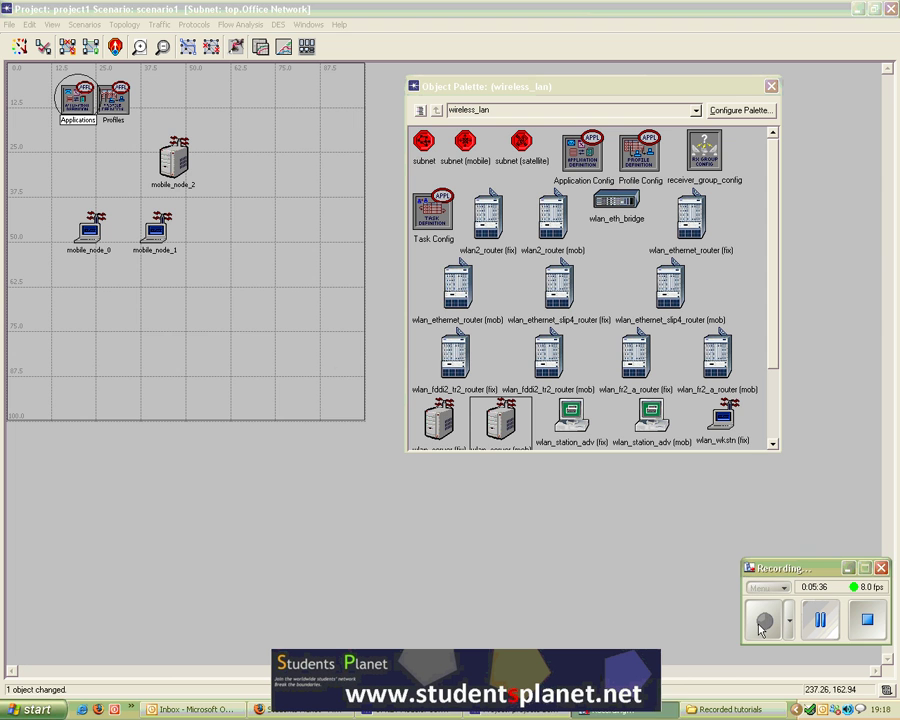
pyautogui.rightClick(120, 106)
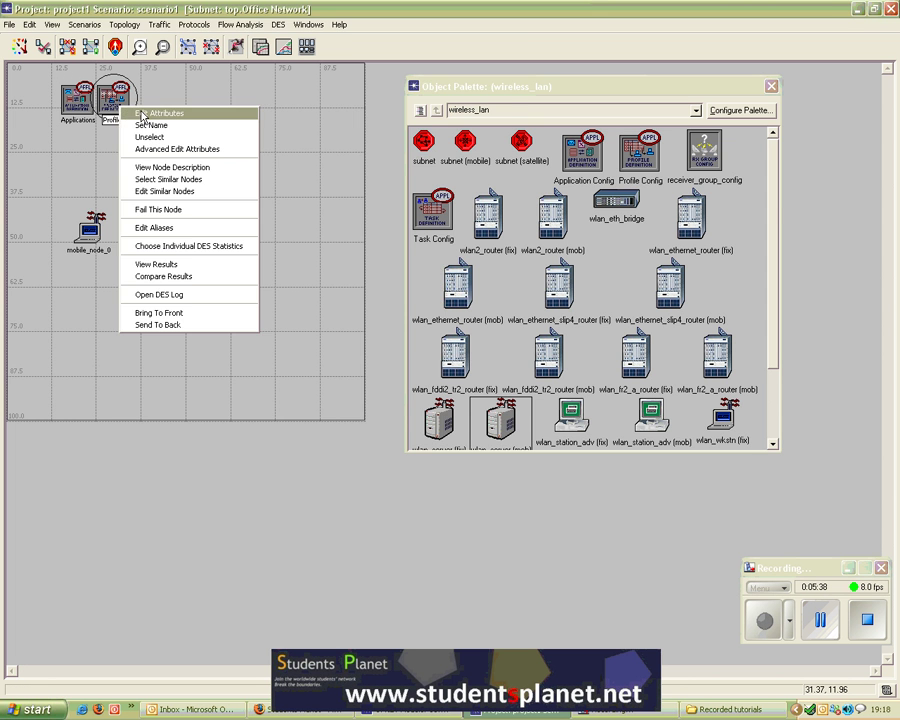
pyautogui.click(150, 113)
pyautogui.moveTo(208, 104); pyautogui.dragTo(266, 100)
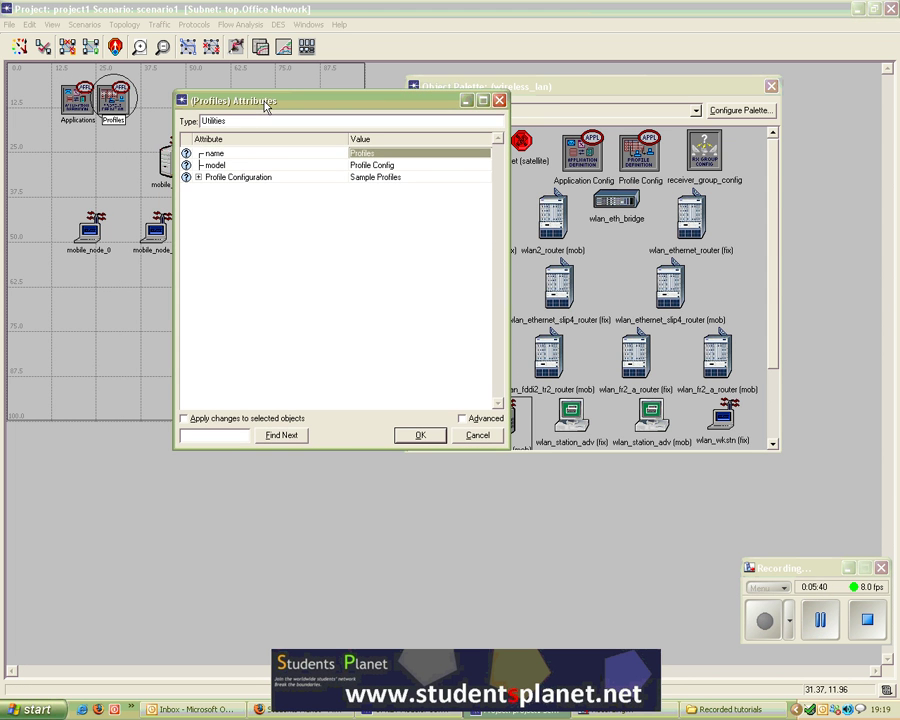
pyautogui.click(199, 177)
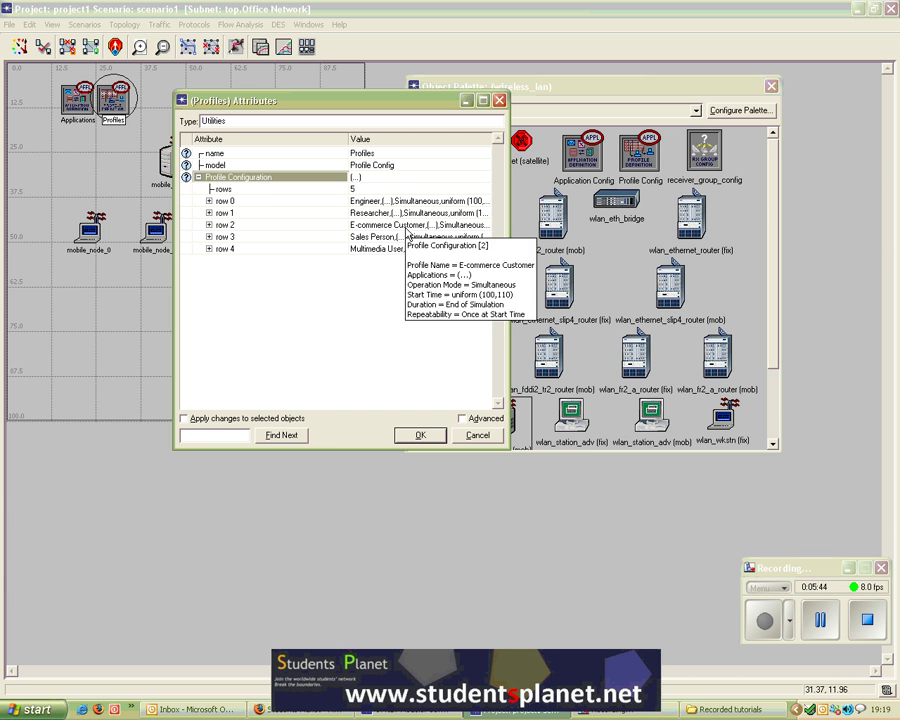
pyautogui.click(367, 190)
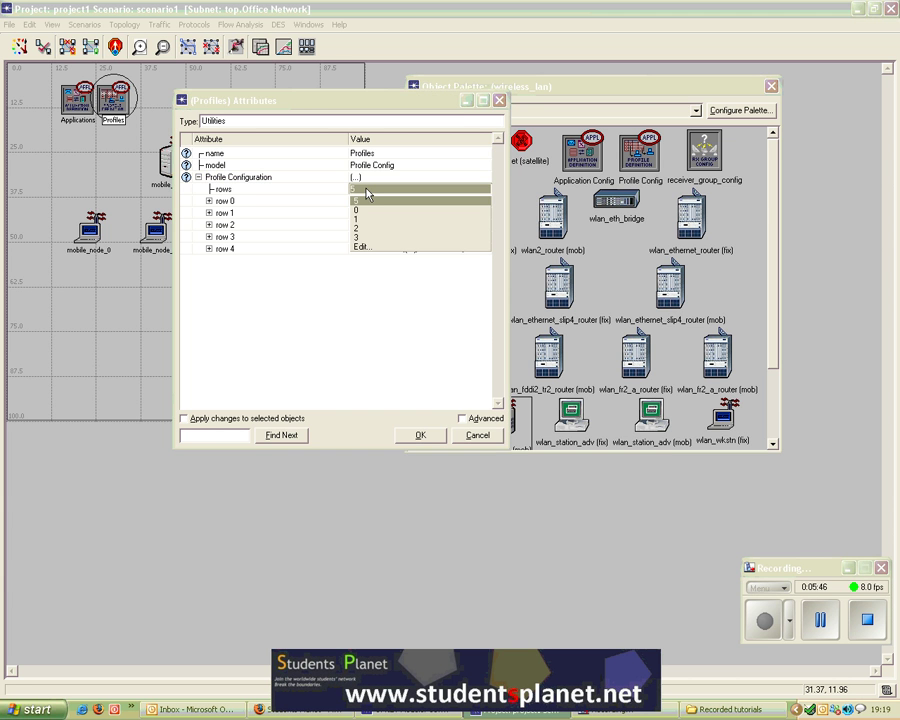
pyautogui.click(367, 192)
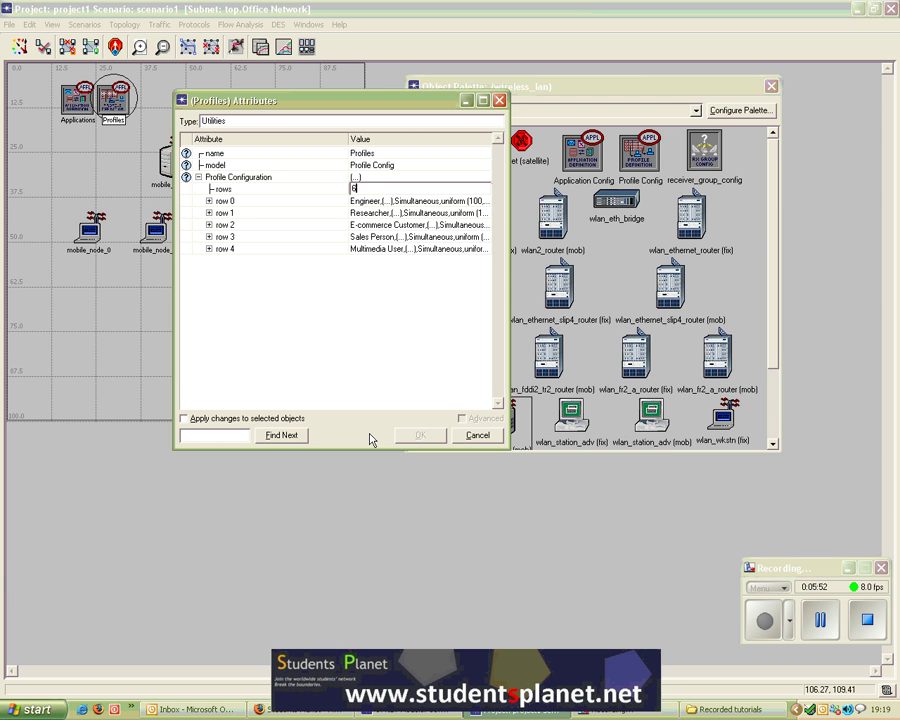
pyautogui.press('Return')
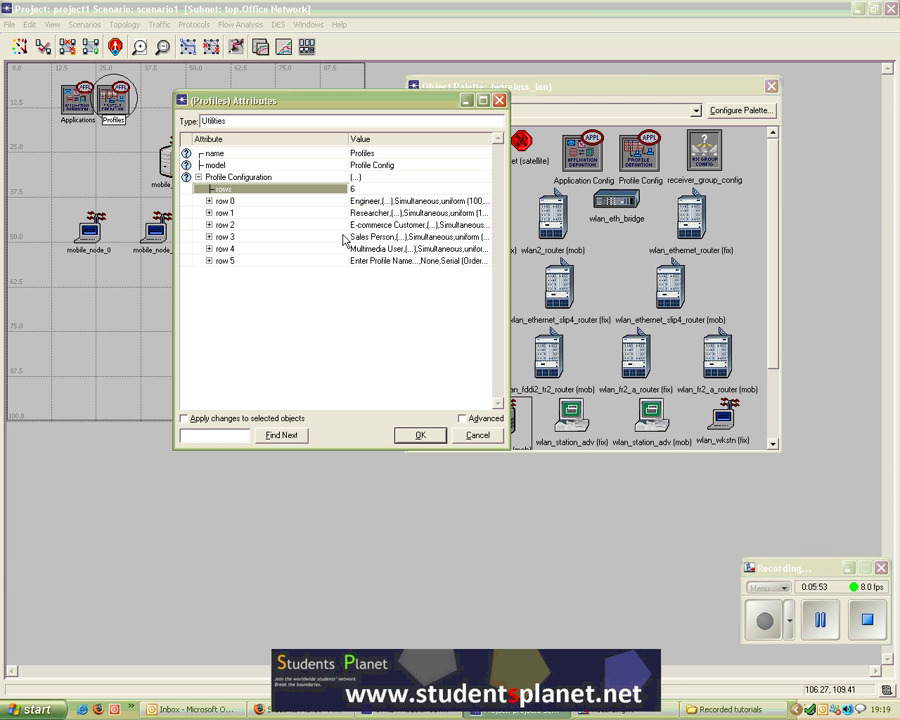
# - Start naming the new profile row 5 my_custom_prof
pyautogui.click(209, 262)
pyautogui.click(395, 273)
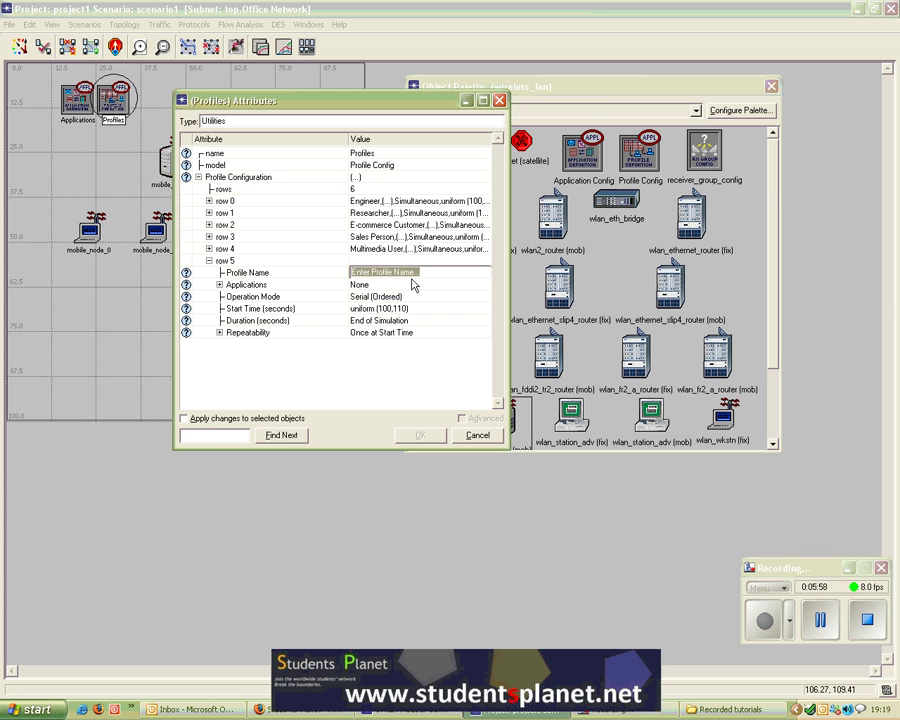
pyautogui.write('my_custom_prof')
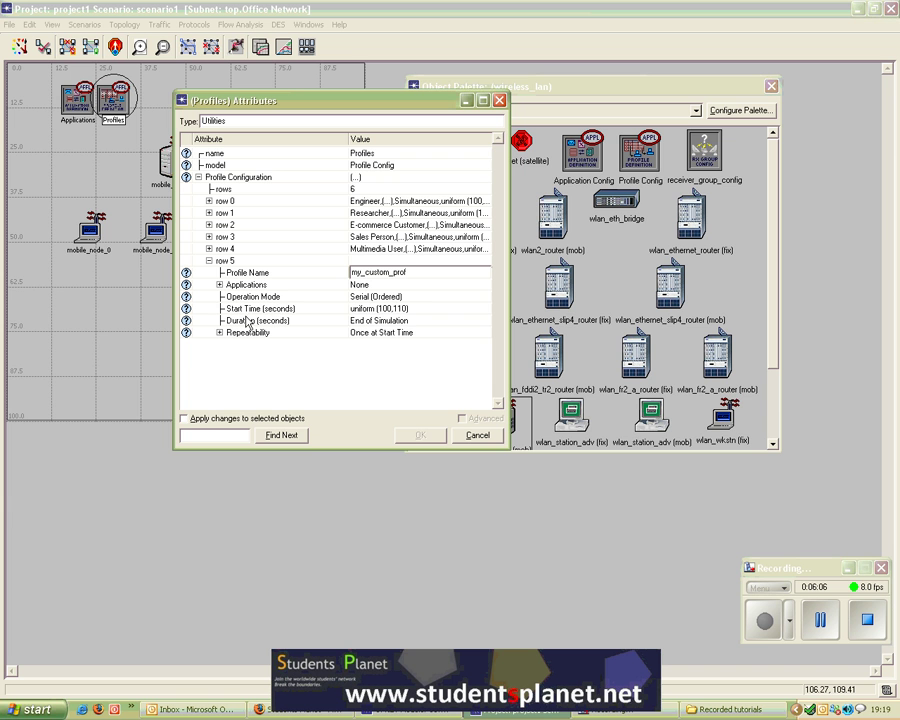
# - Give my_custom_prof two application entries, the first set to my_cumtom_app
pyautogui.click(219, 284)
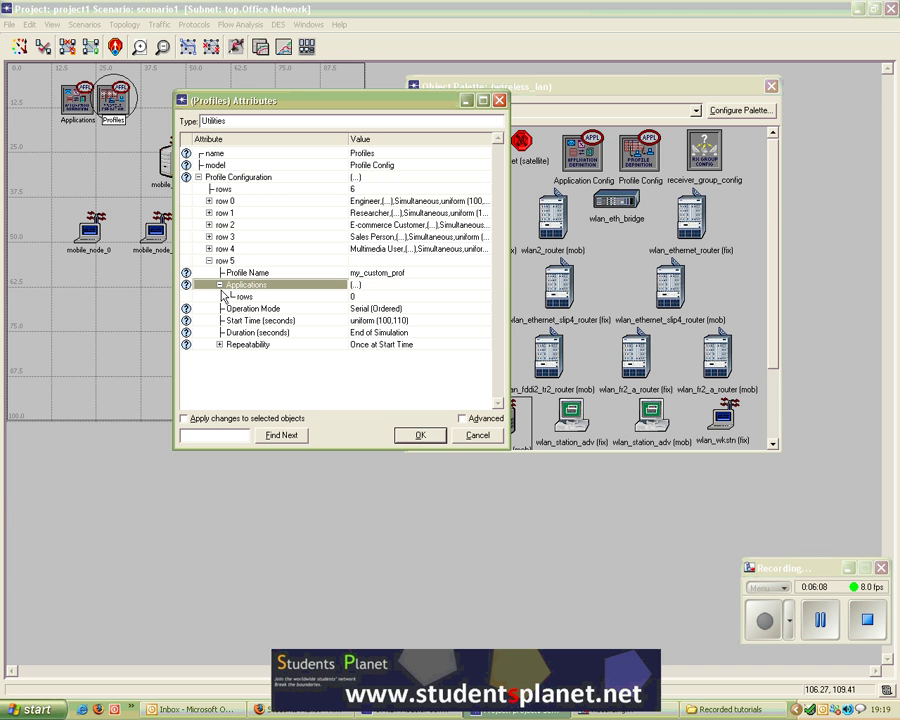
pyautogui.click(355, 297)
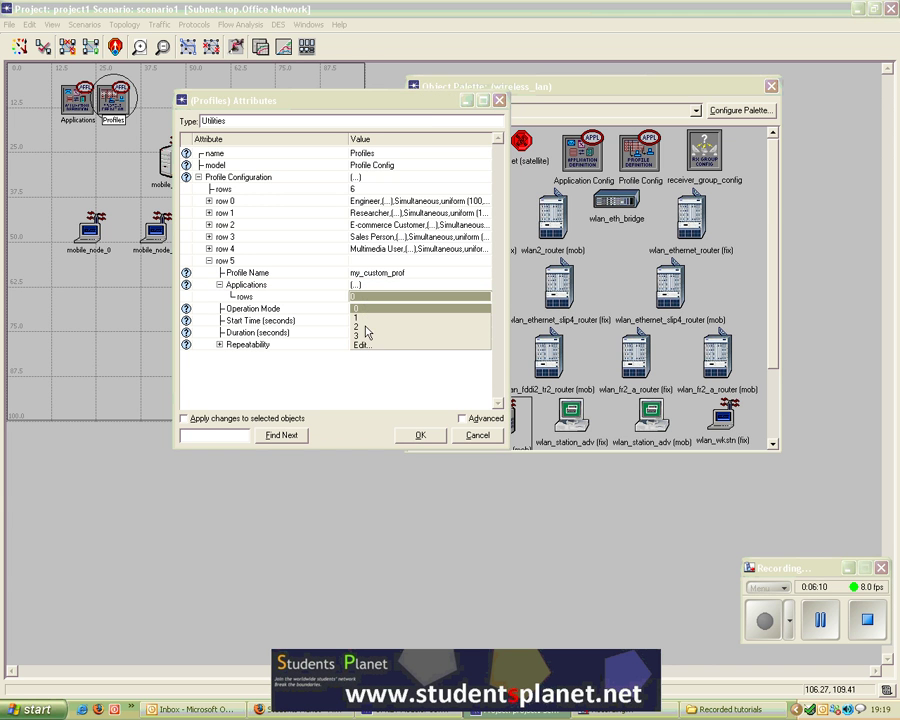
pyautogui.click(364, 332)
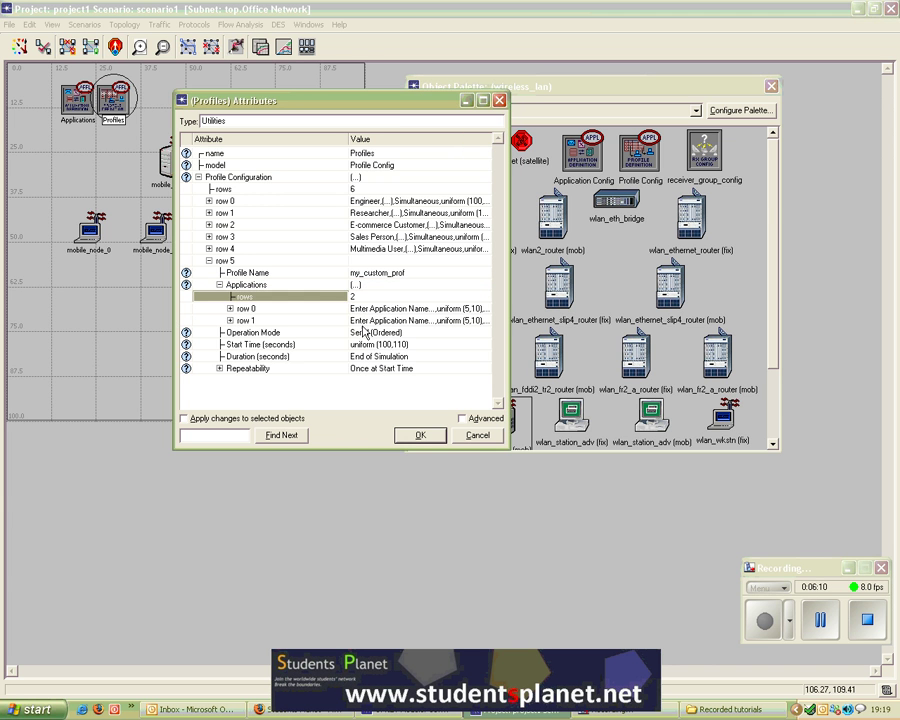
pyautogui.click(230, 309)
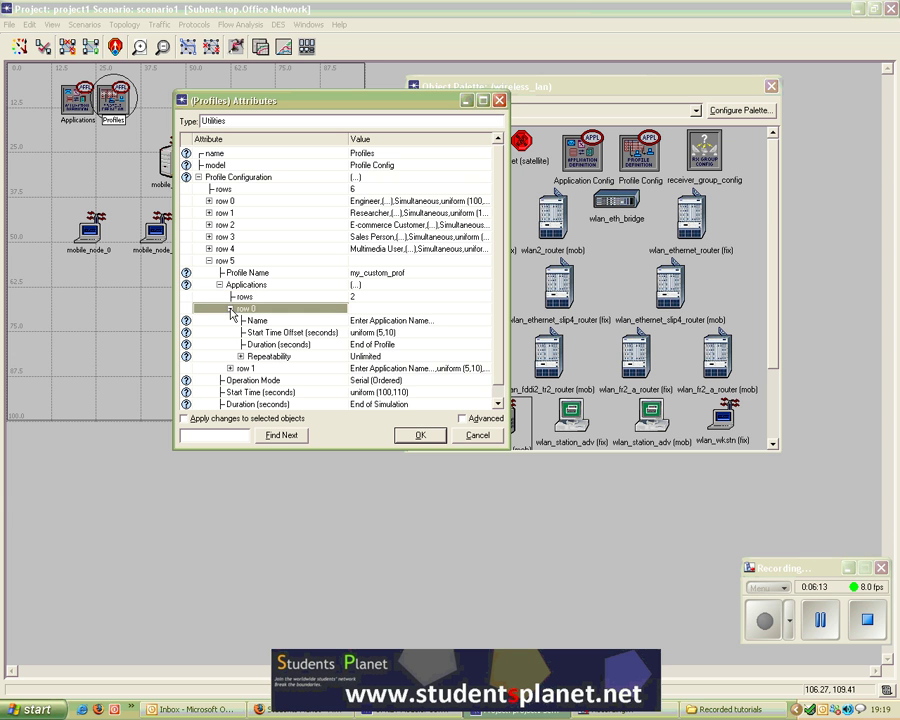
pyautogui.click(403, 321)
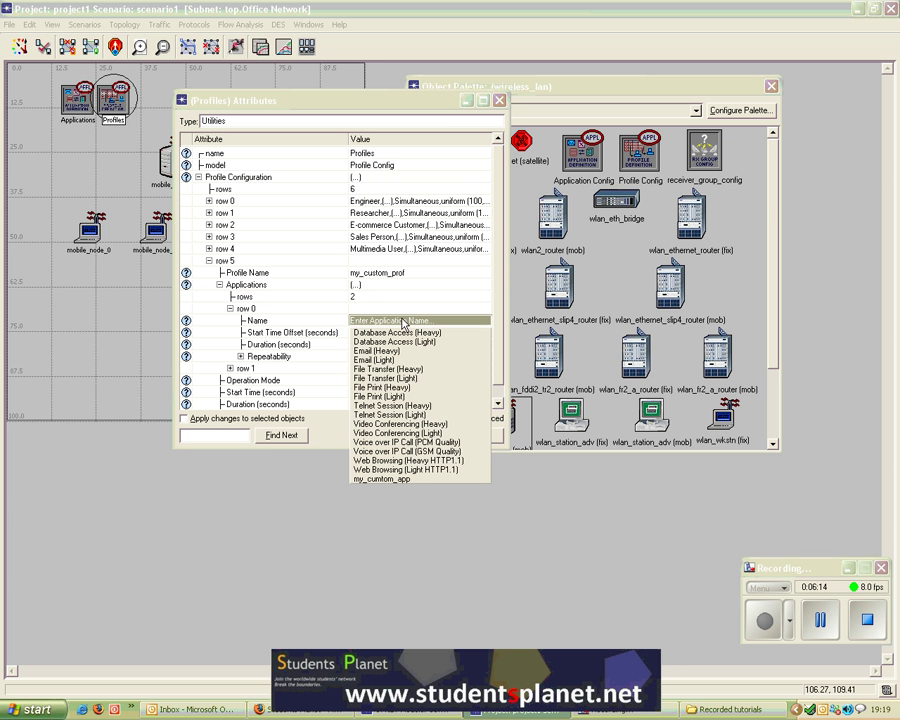
pyautogui.click(398, 480)
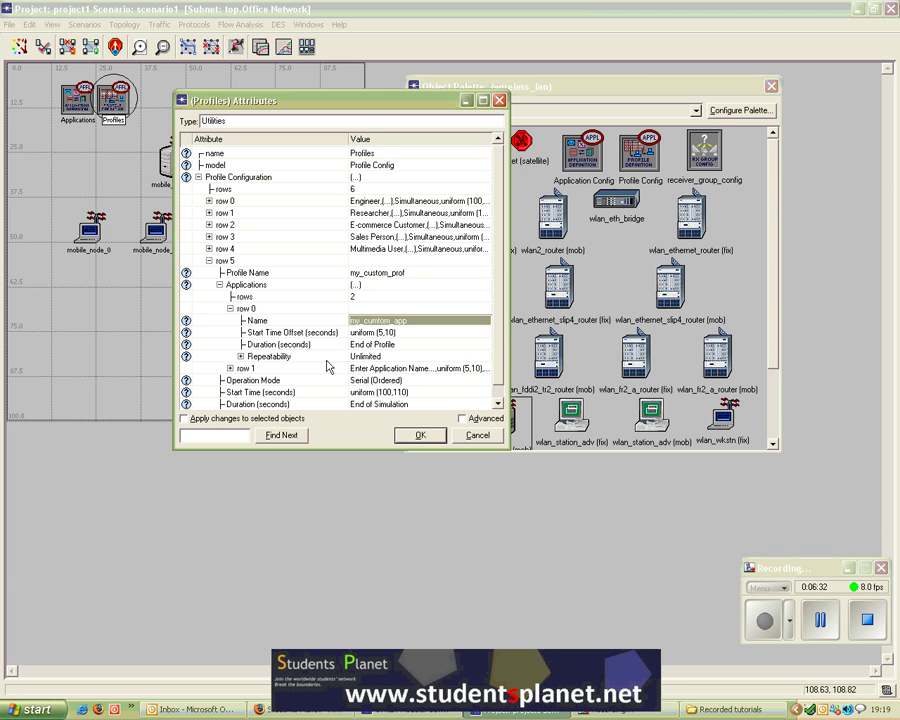
pyautogui.scroll(-1, 310, 400)
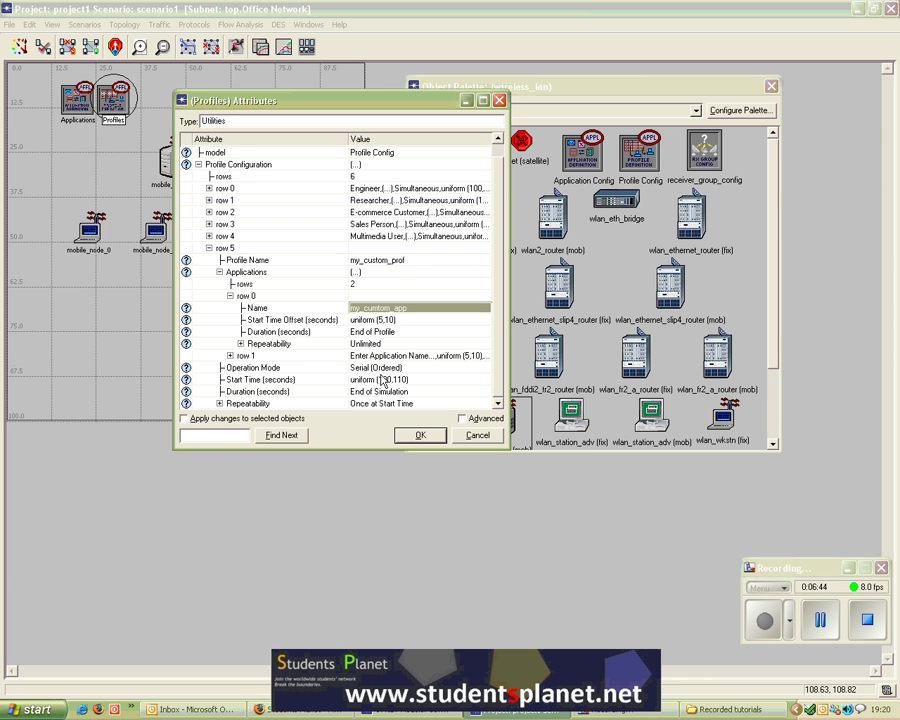
pyautogui.click(230, 297)
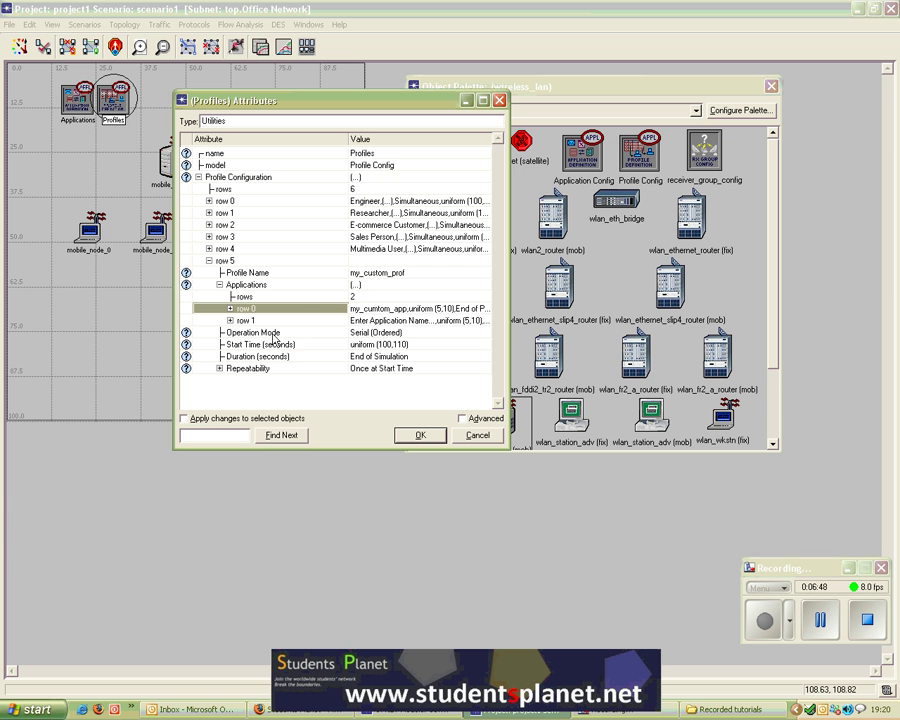
# - Set the second application to Voice over IP Call (GSM Quality) and collapse the profile row
pyautogui.click(231, 321)
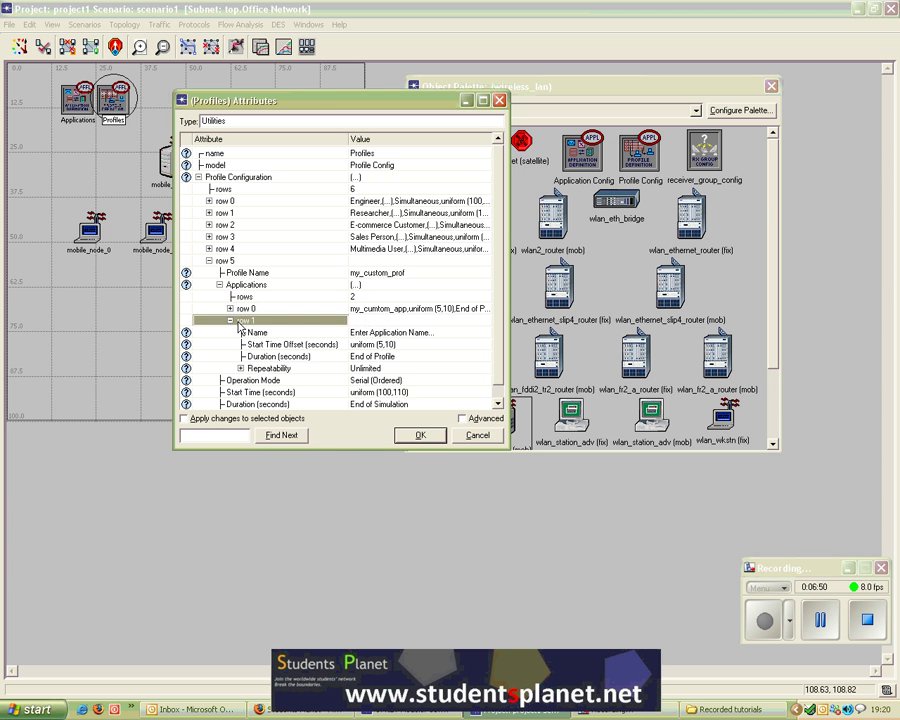
pyautogui.click(391, 334)
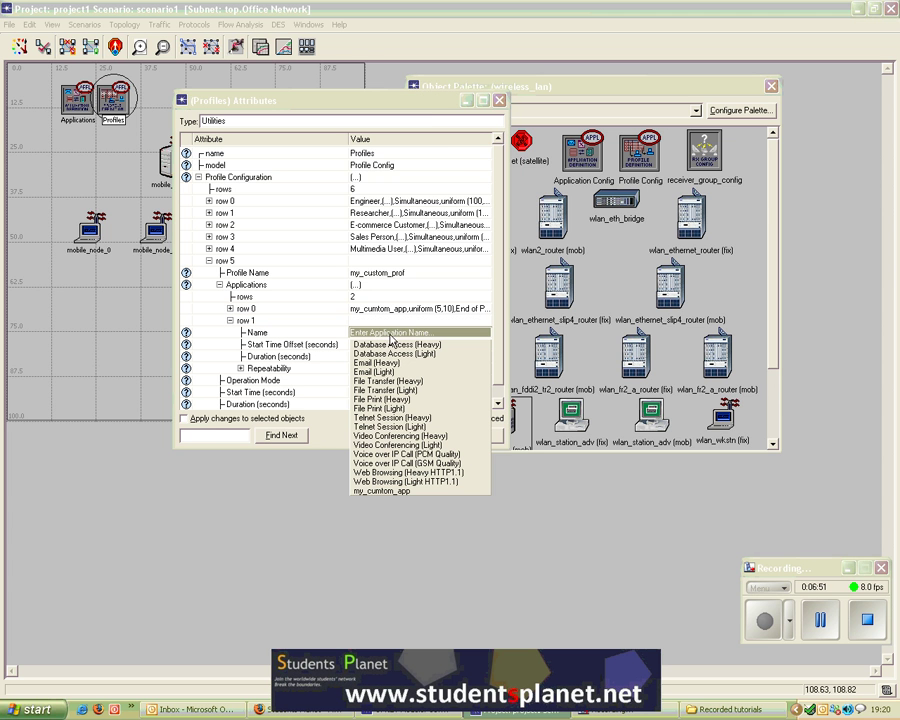
pyautogui.click(393, 464)
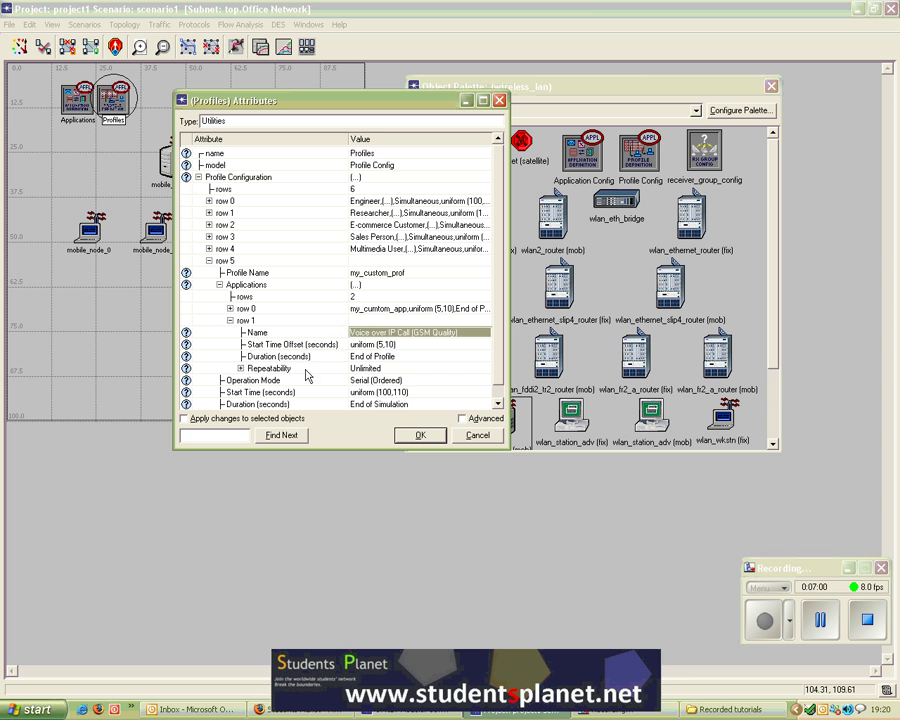
pyautogui.click(230, 320)
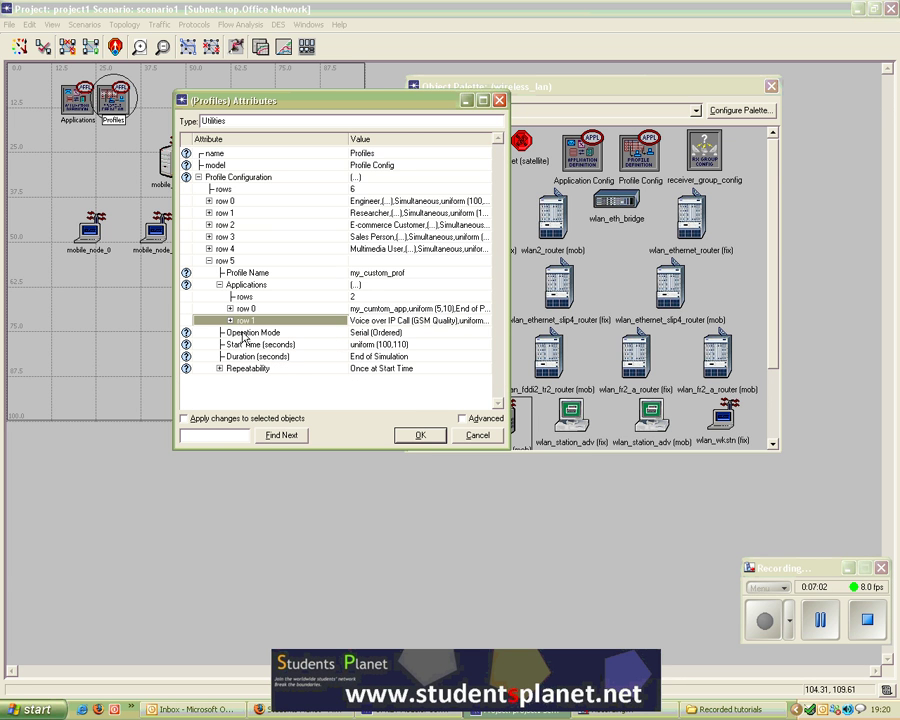
pyautogui.click(209, 261)
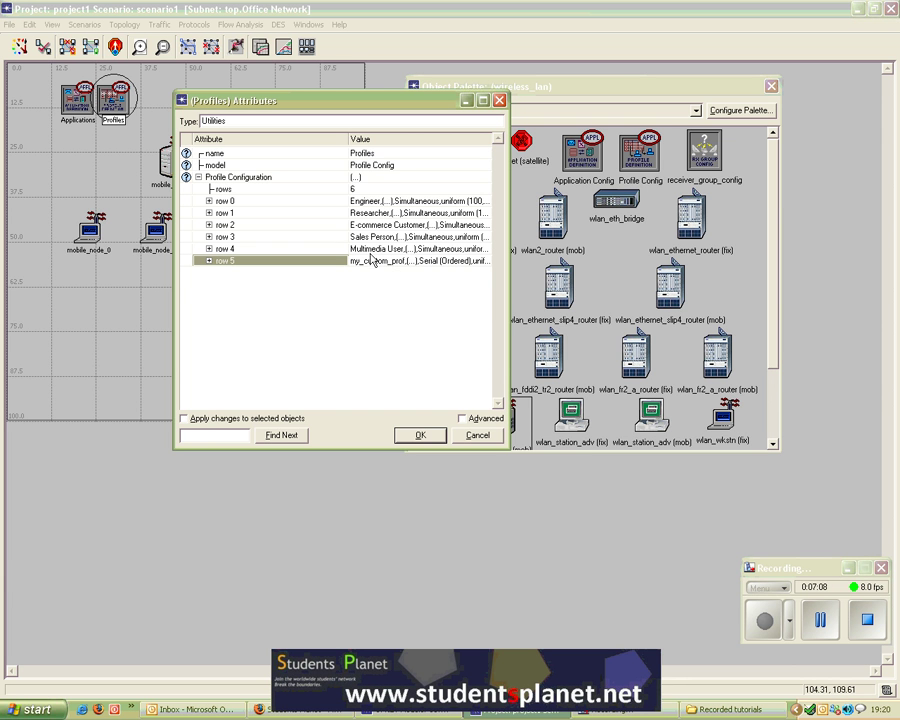
# - Apply the profile changes and expand mobile_node_1's Applications Supported Profiles attribute
pyautogui.click(417, 436)
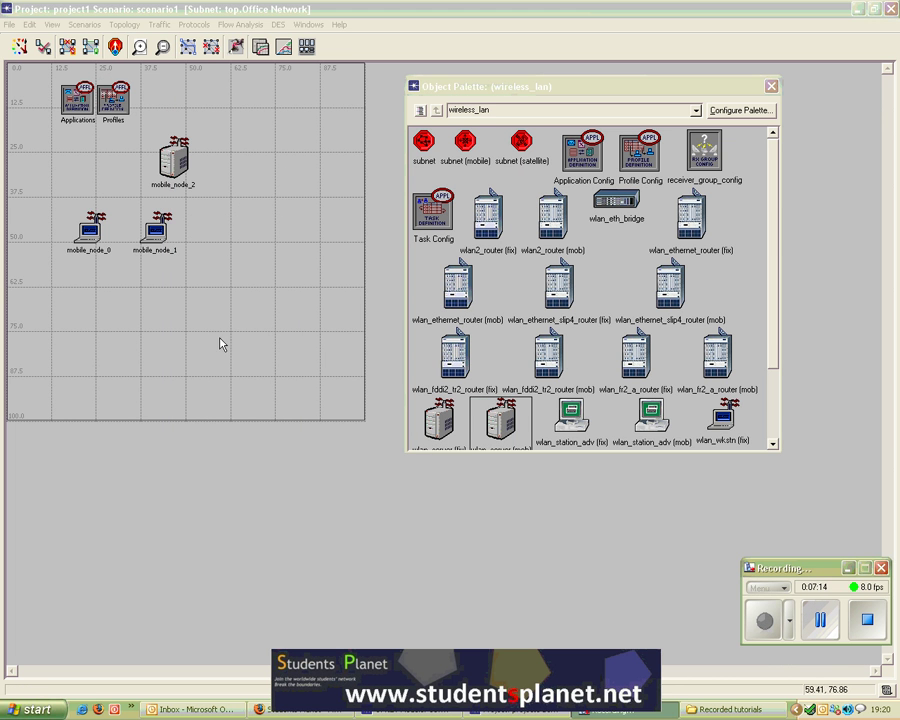
pyautogui.click(160, 236)
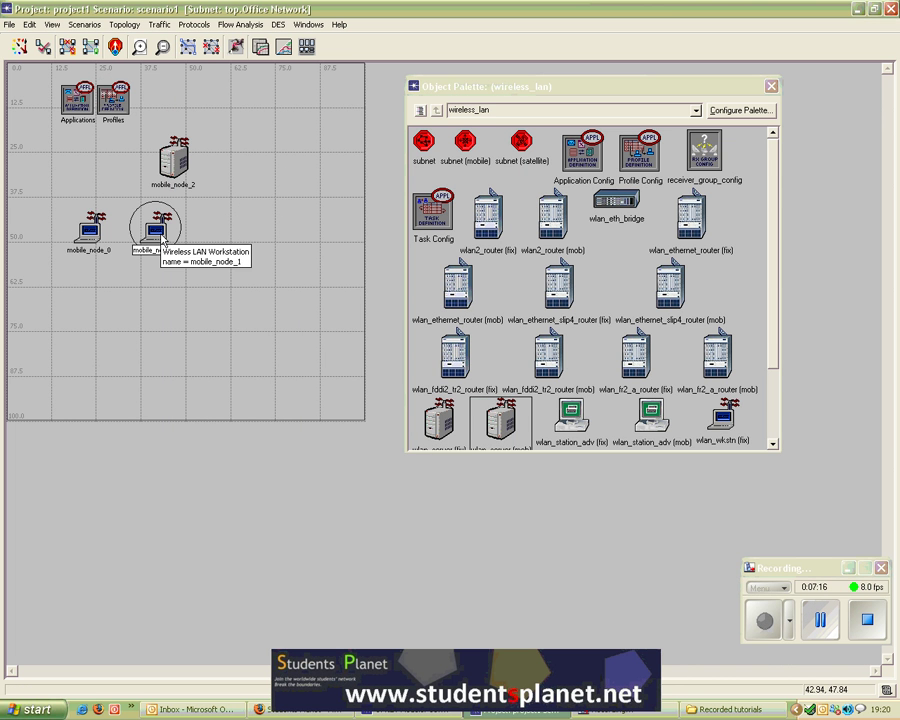
pyautogui.rightClick(162, 235)
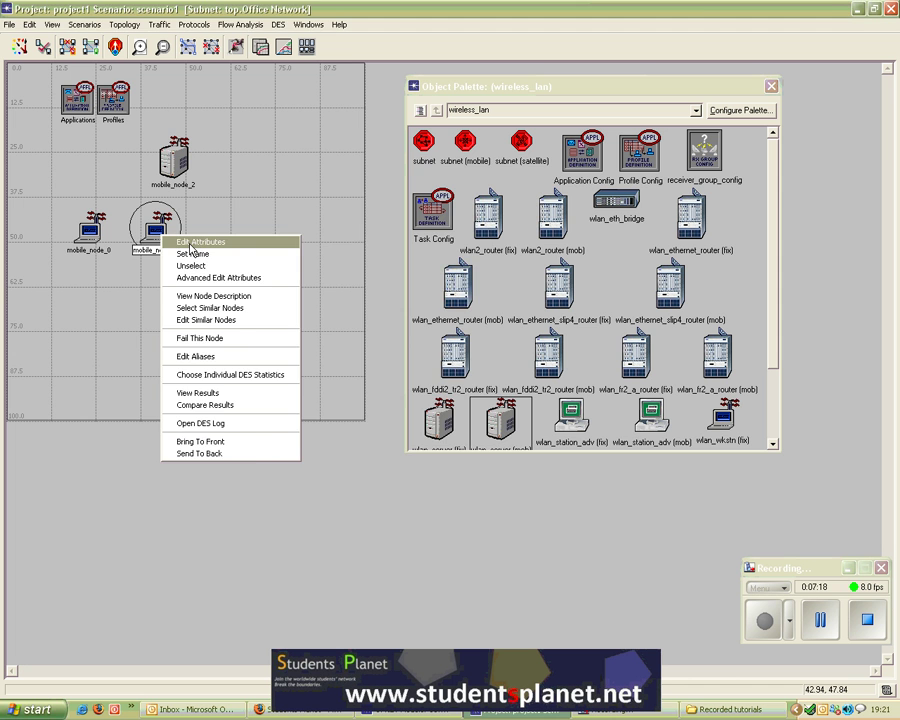
pyautogui.click(193, 243)
pyautogui.moveTo(218, 232); pyautogui.dragTo(272, 173)
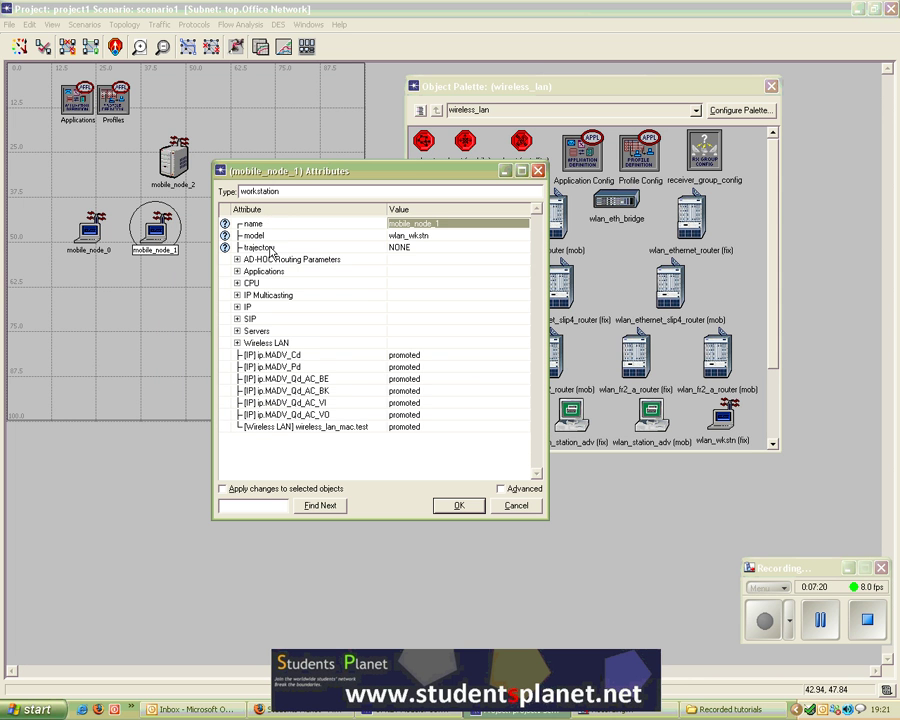
pyautogui.click(237, 271)
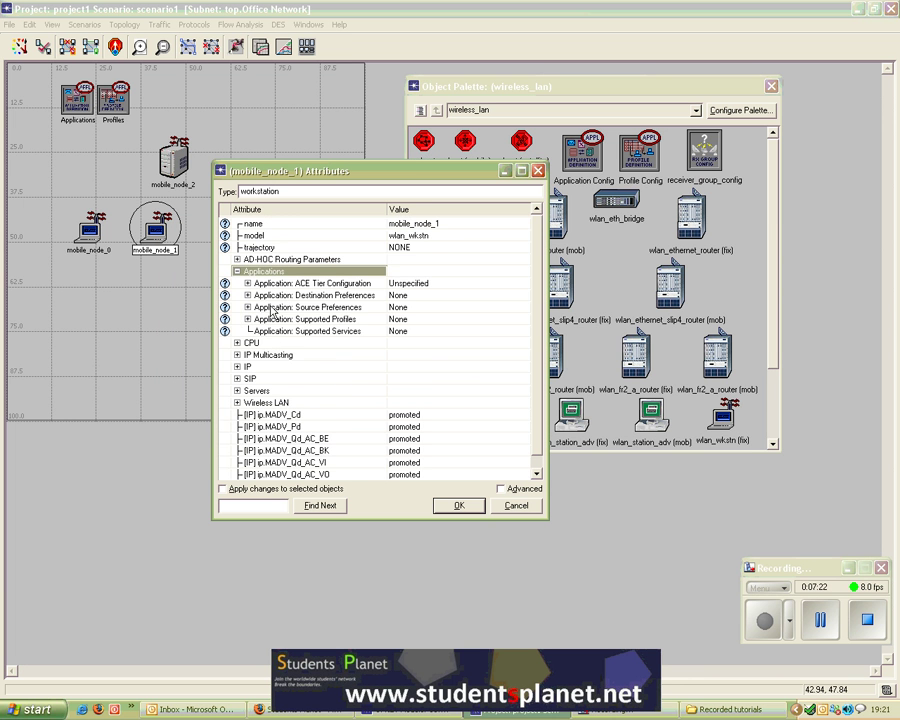
pyautogui.click(247, 319)
# - Give mobile_node_1 one supported profile, my_custom_prof, and confirm
pyautogui.click(407, 331)
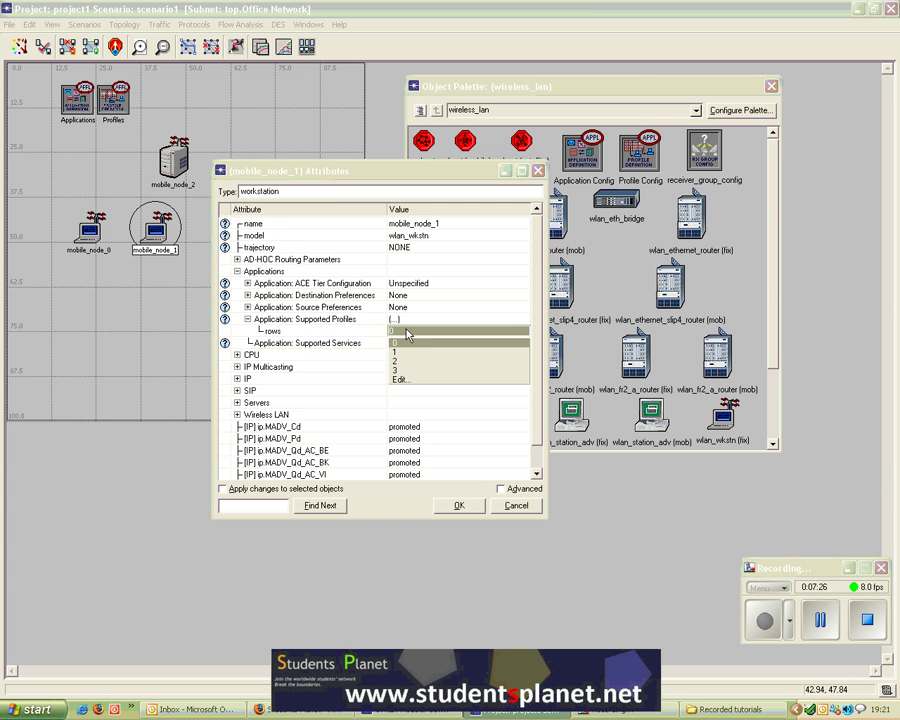
pyautogui.click(395, 352)
pyautogui.click(258, 343)
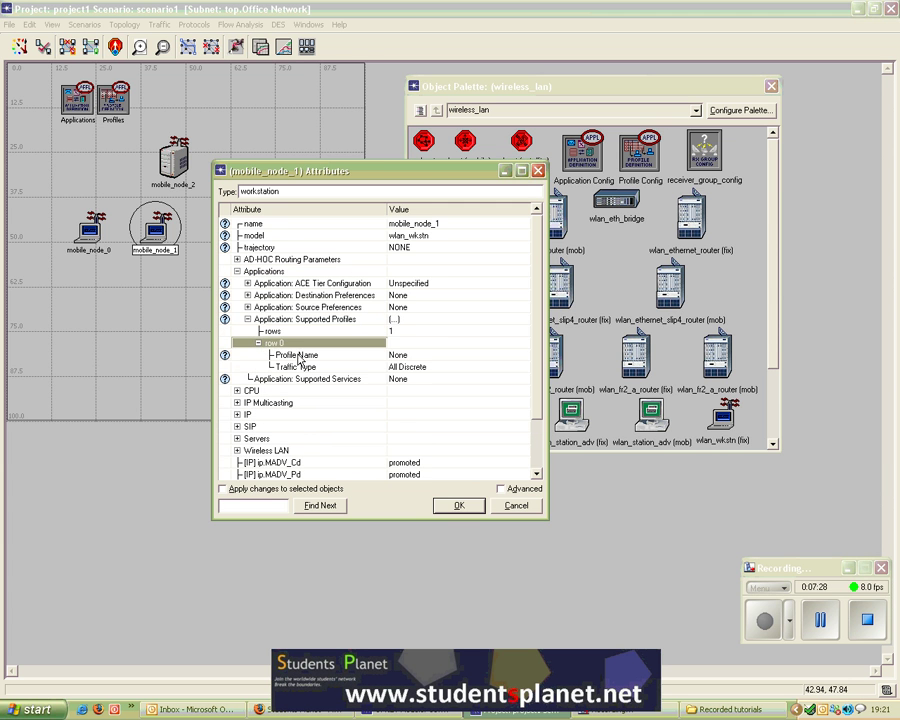
pyautogui.click(407, 356)
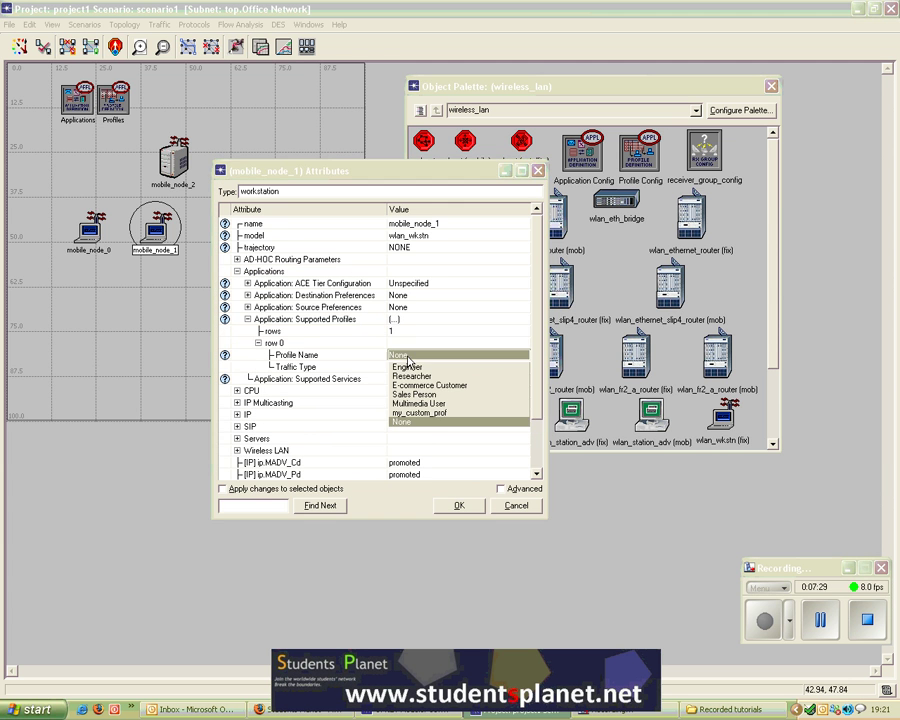
pyautogui.click(414, 412)
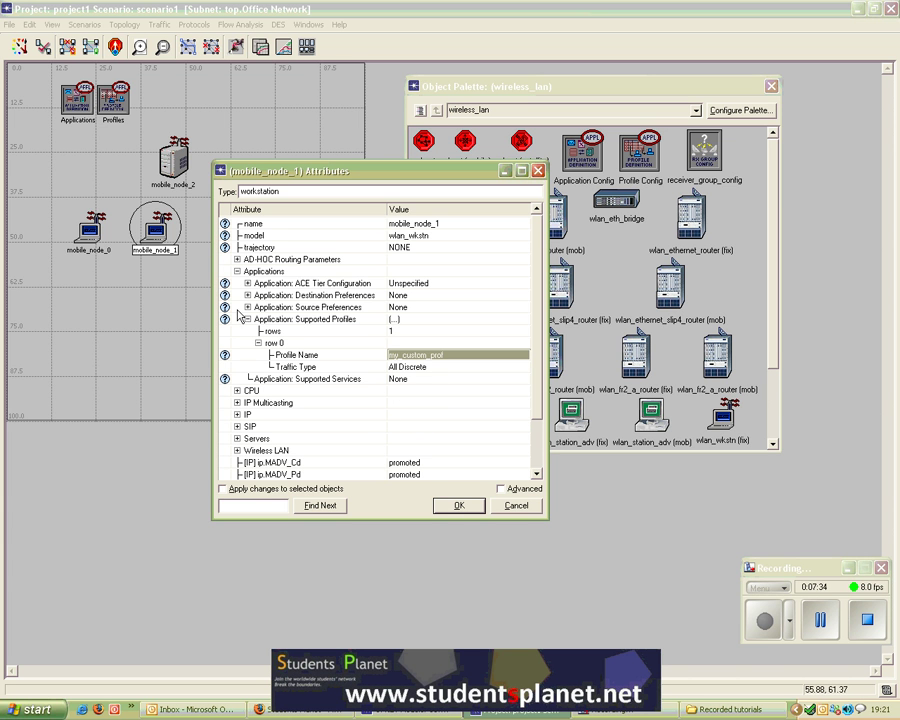
pyautogui.click(459, 509)
# - Select workstations mobile_node_0 and mobile_node_1 in turn on the canvas
pyautogui.click(220, 326)
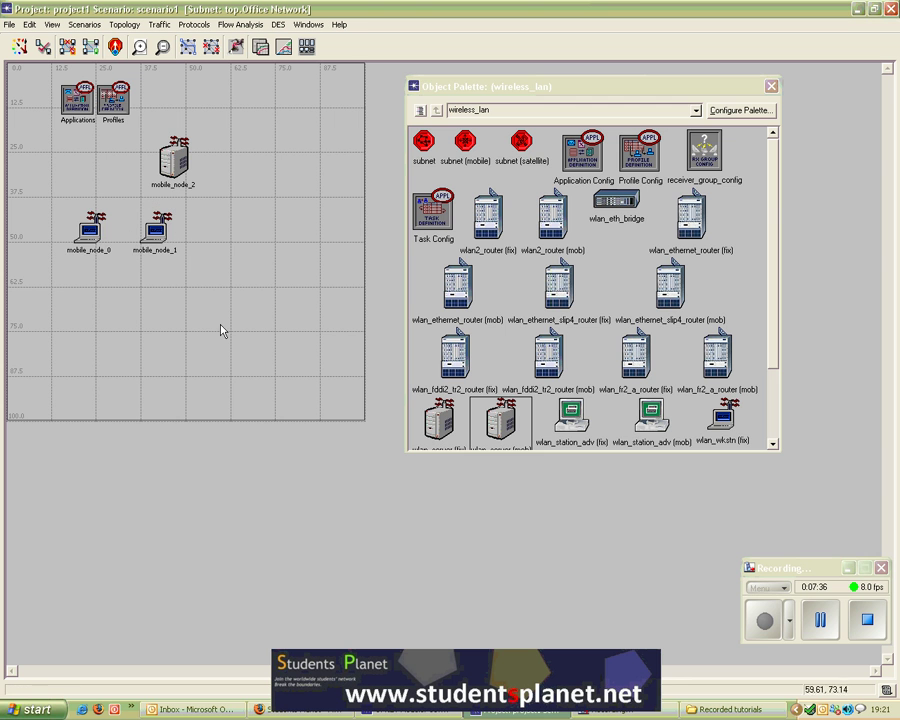
pyautogui.click(90, 237)
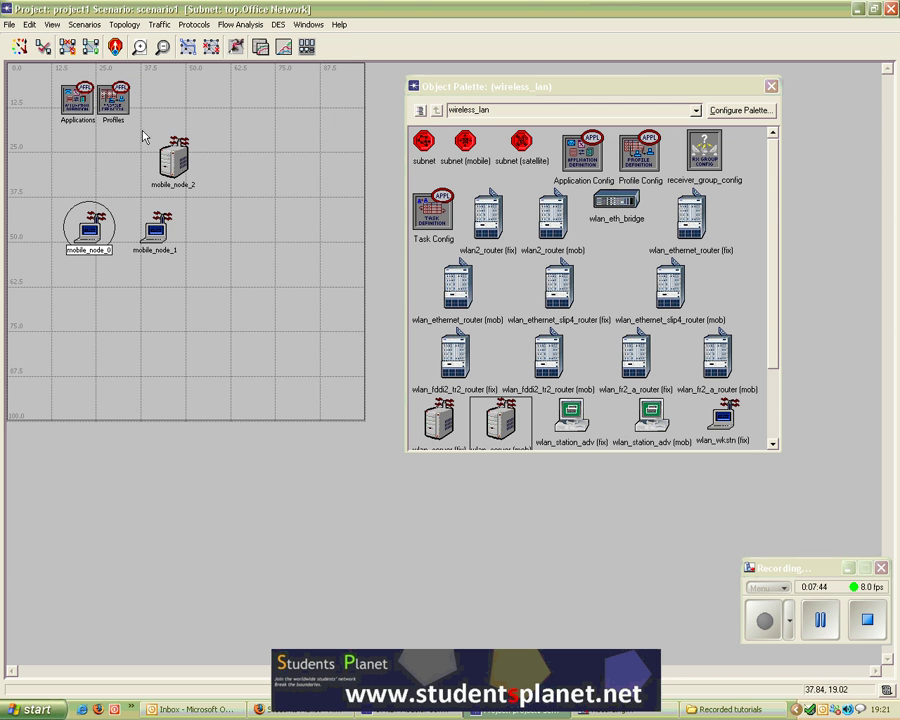
pyautogui.click(157, 235)
pyautogui.click(197, 304)
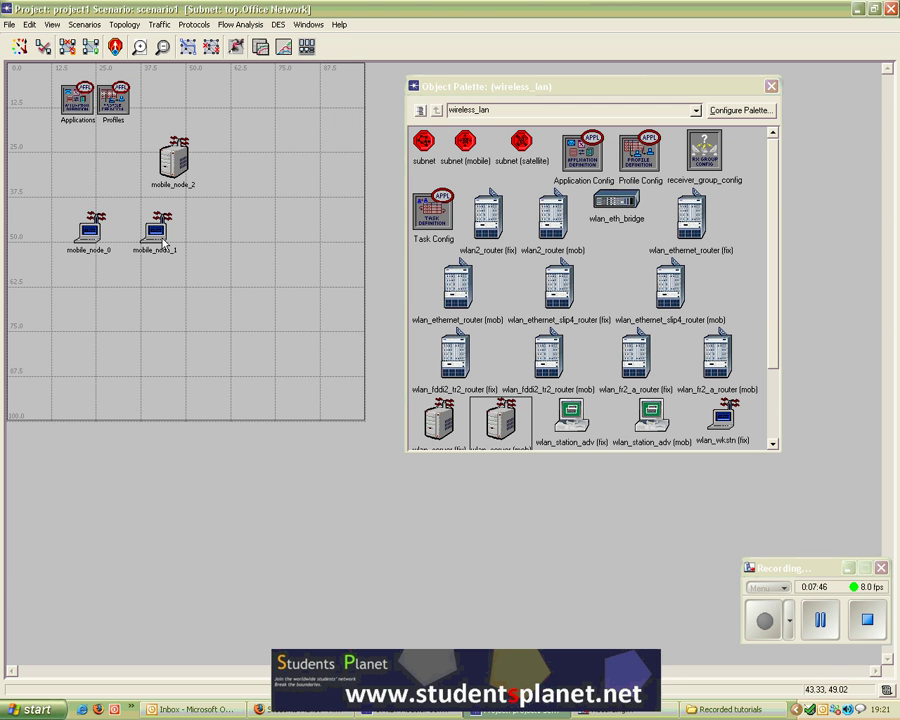
pyautogui.click(163, 243)
pyautogui.click(203, 225)
# - Set server mobile_node_2's Application: Supported Services to All
pyautogui.rightClick(185, 164)
pyautogui.click(235, 170)
pyautogui.moveTo(237, 168); pyautogui.dragTo(281, 114)
pyautogui.click(242, 205)
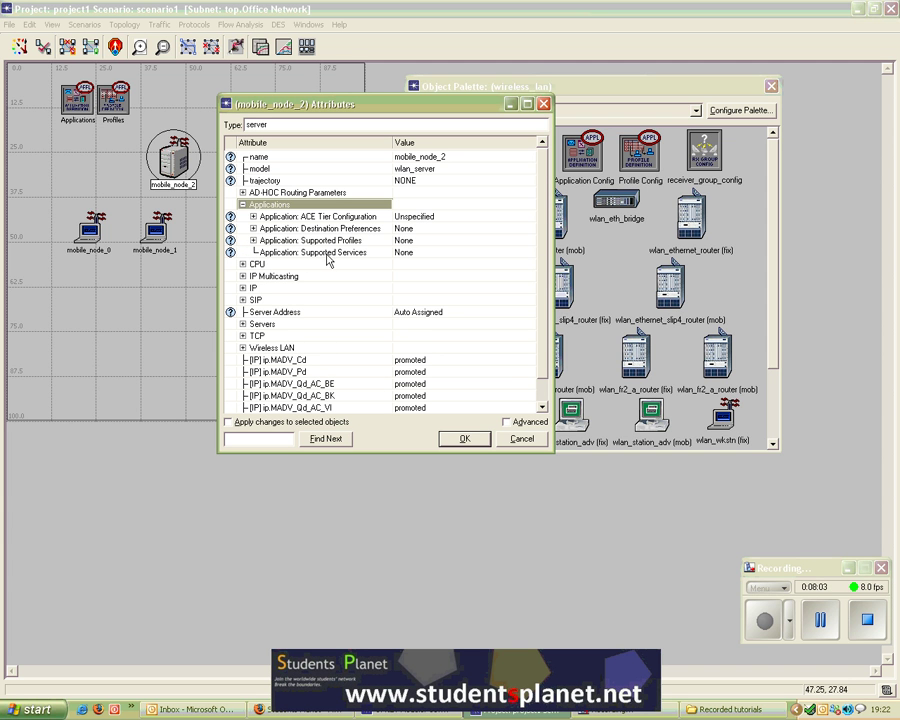
pyautogui.click(404, 253)
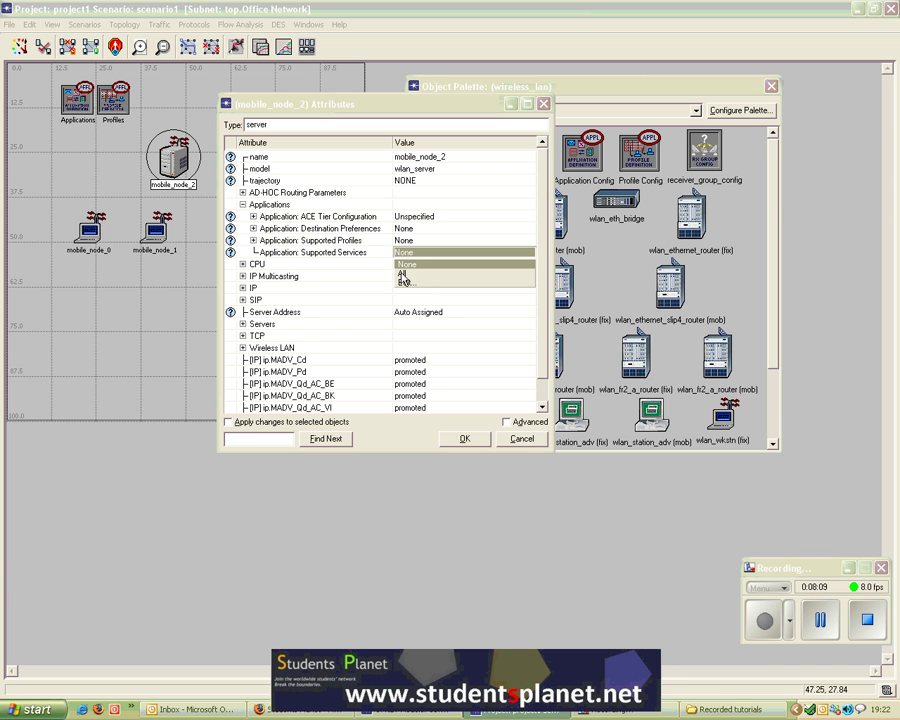
pyautogui.click(402, 274)
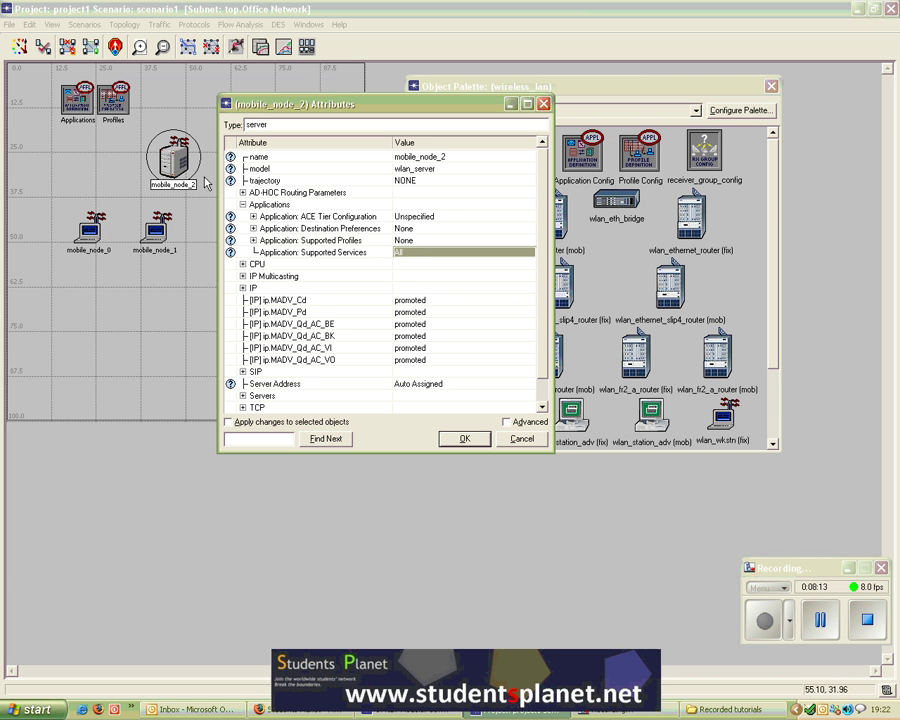
# - Try editing the supported services table, cancel it, and confirm Supported Services as All
pyautogui.click(414, 256)
pyautogui.click(414, 282)
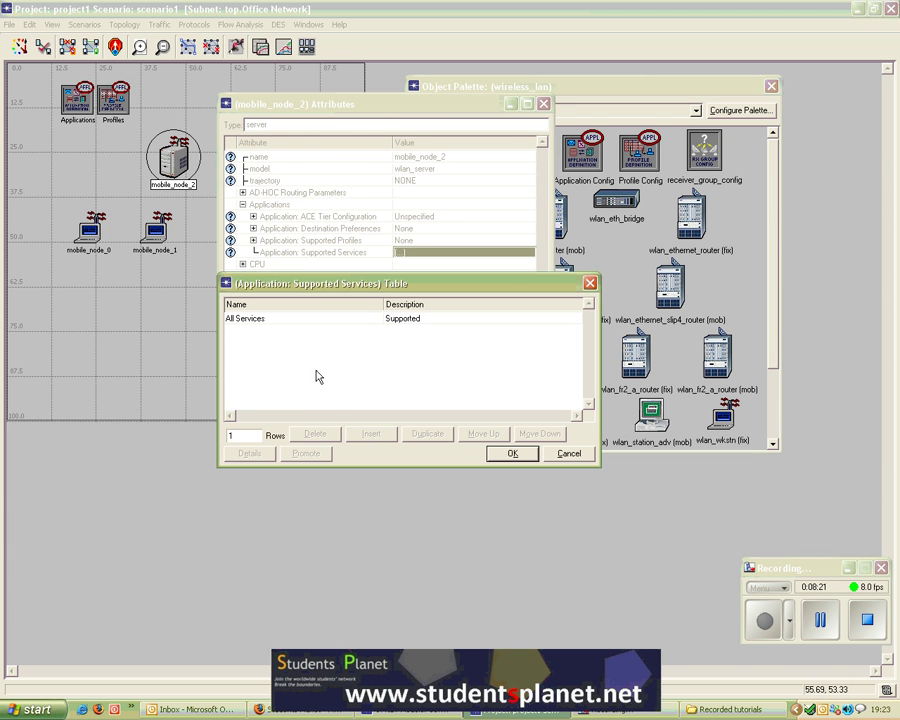
pyautogui.click(257, 438)
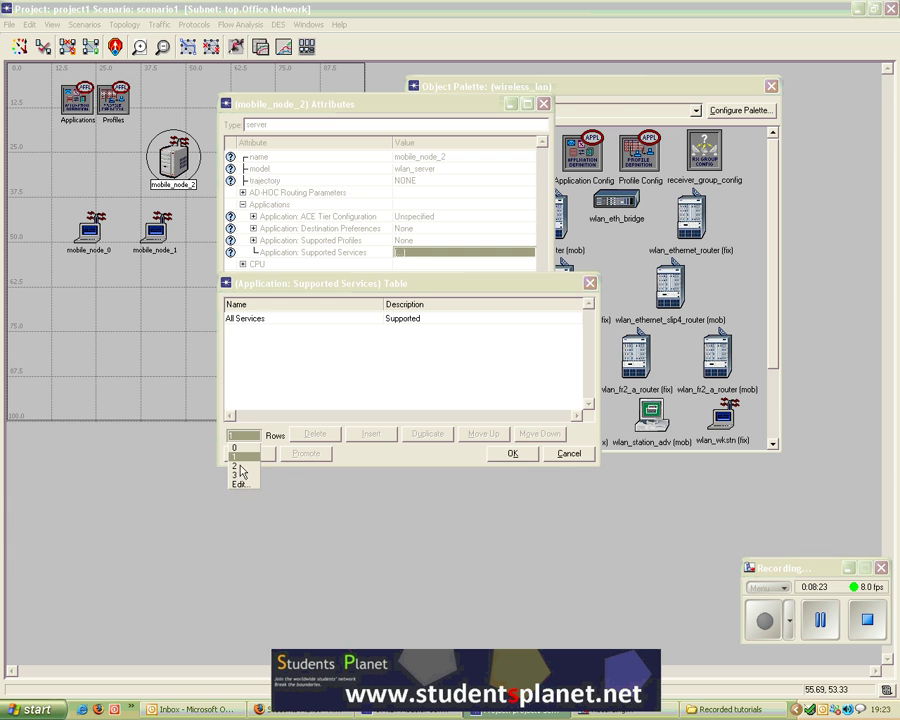
pyautogui.click(238, 465)
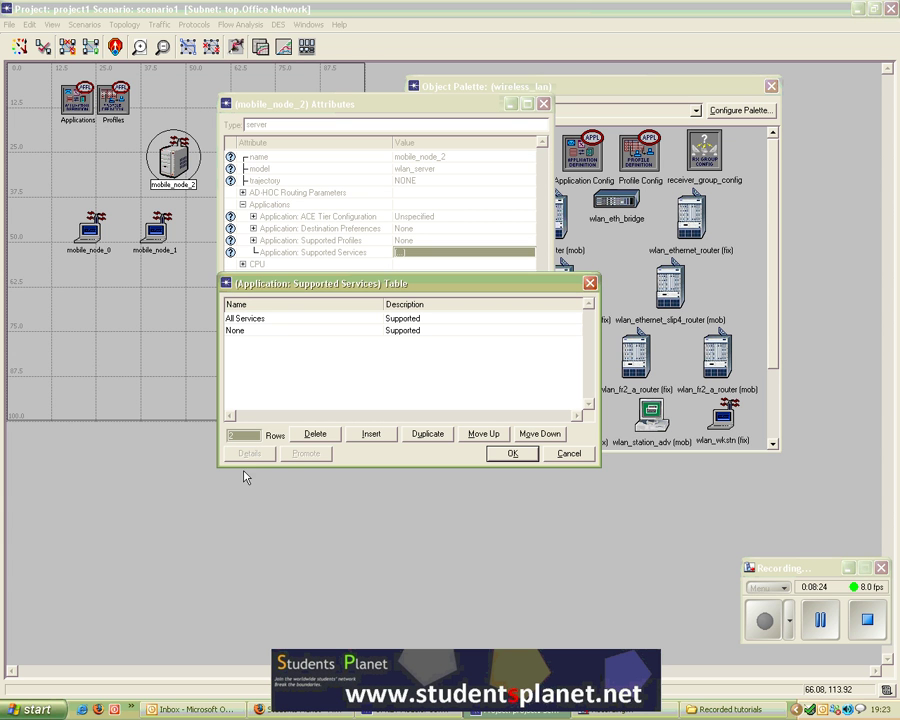
pyautogui.click(281, 320)
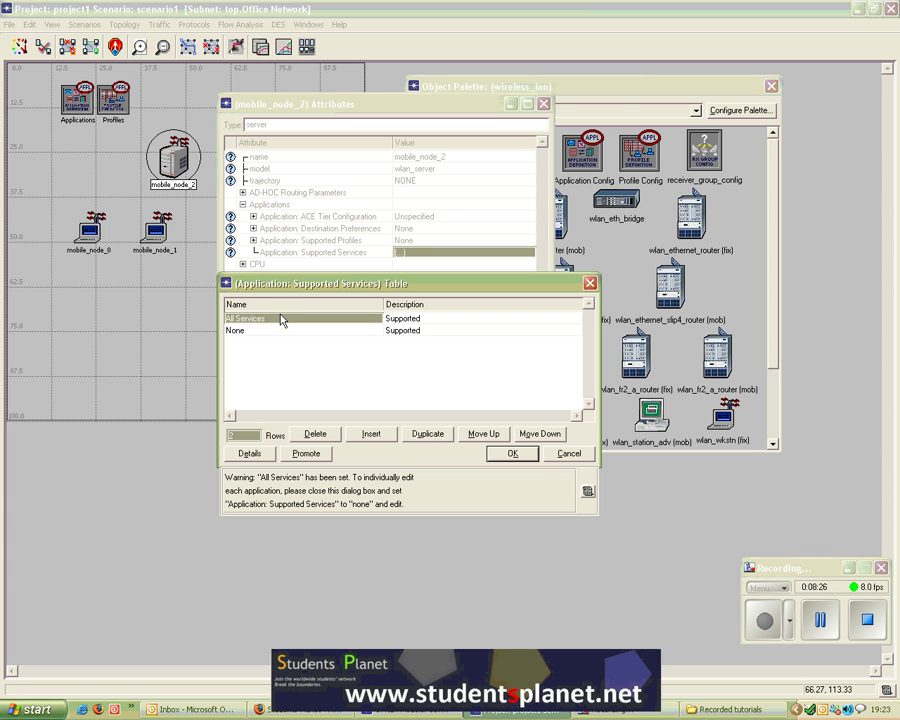
pyautogui.click(313, 433)
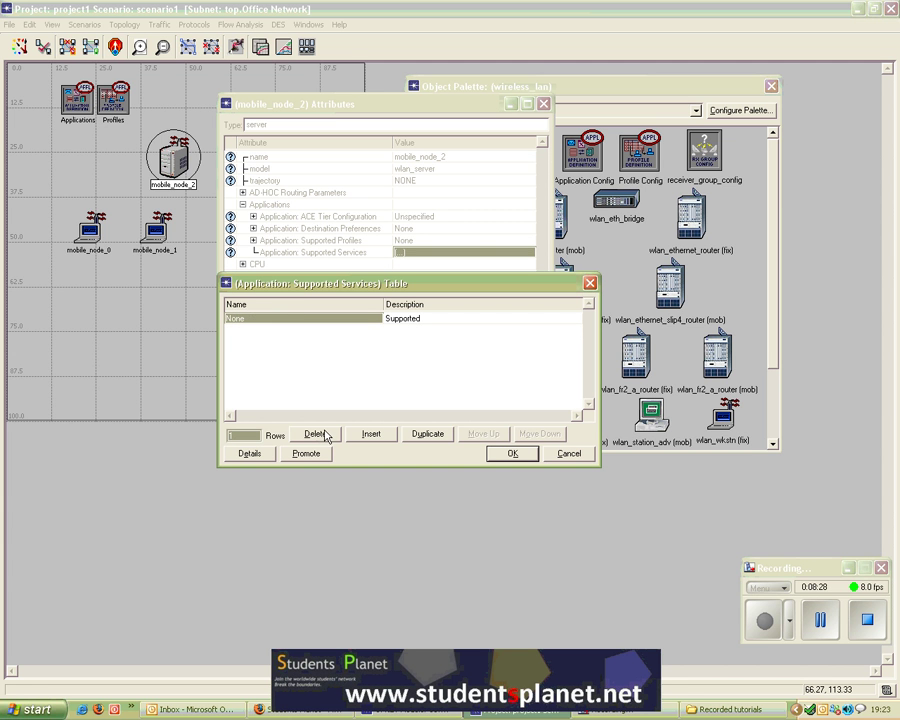
pyautogui.click(297, 319)
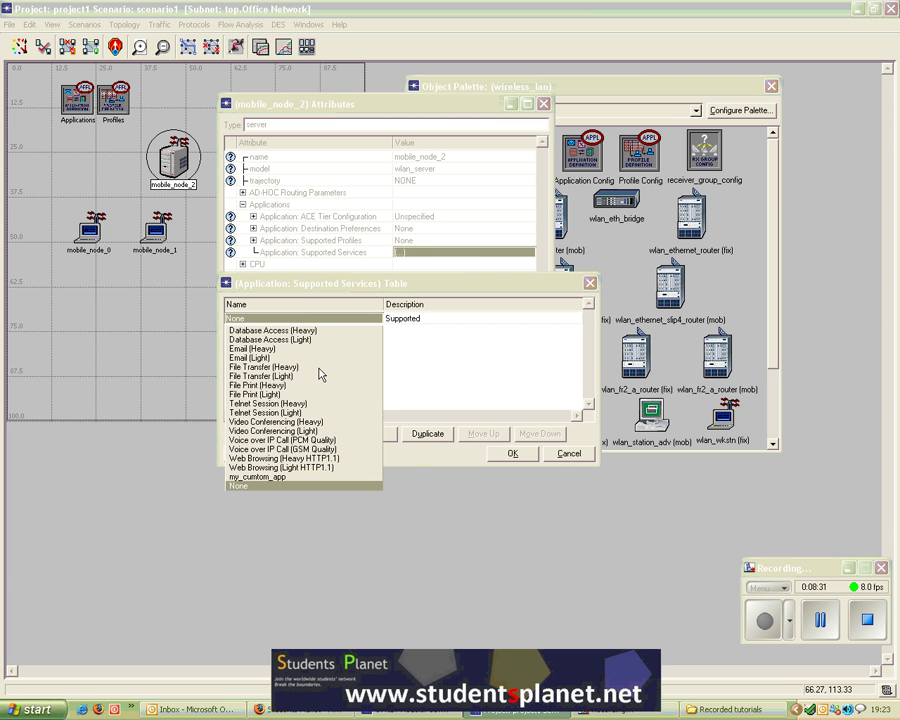
pyautogui.click(562, 460)
pyautogui.click(512, 454)
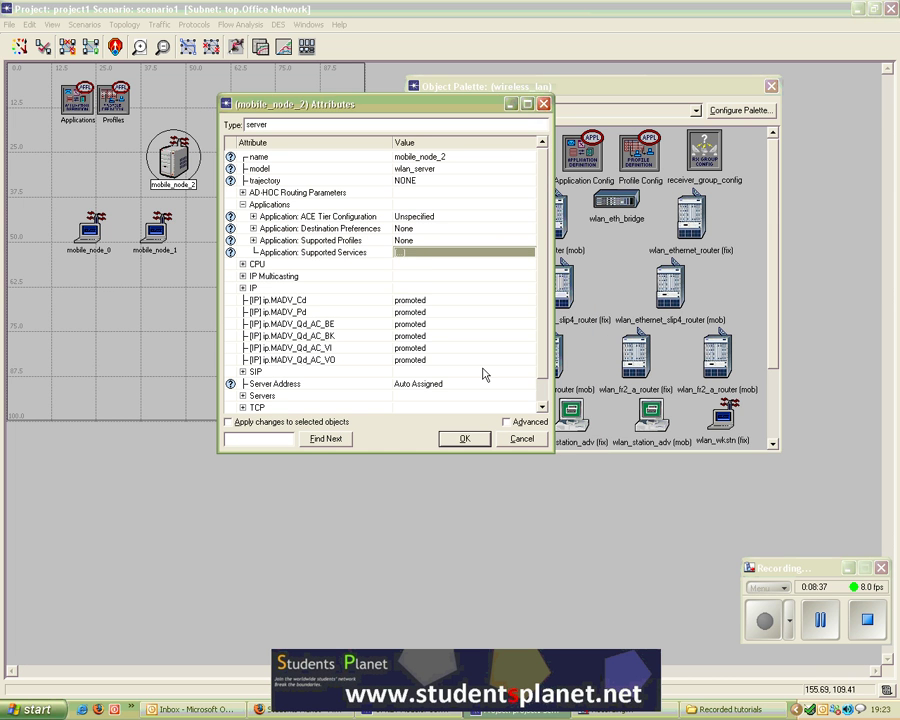
pyautogui.click(418, 262)
pyautogui.click(406, 283)
pyautogui.click(465, 443)
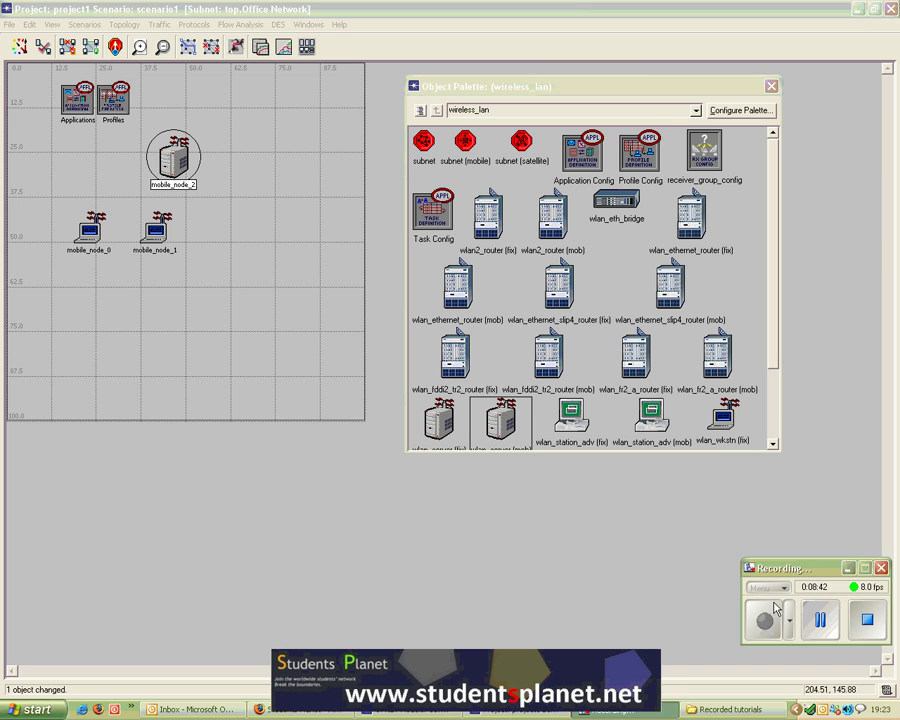
# - Choose the Wireless Lan Delay and Load individual DES statistics for mobile_node_0
pyautogui.click(179, 281)
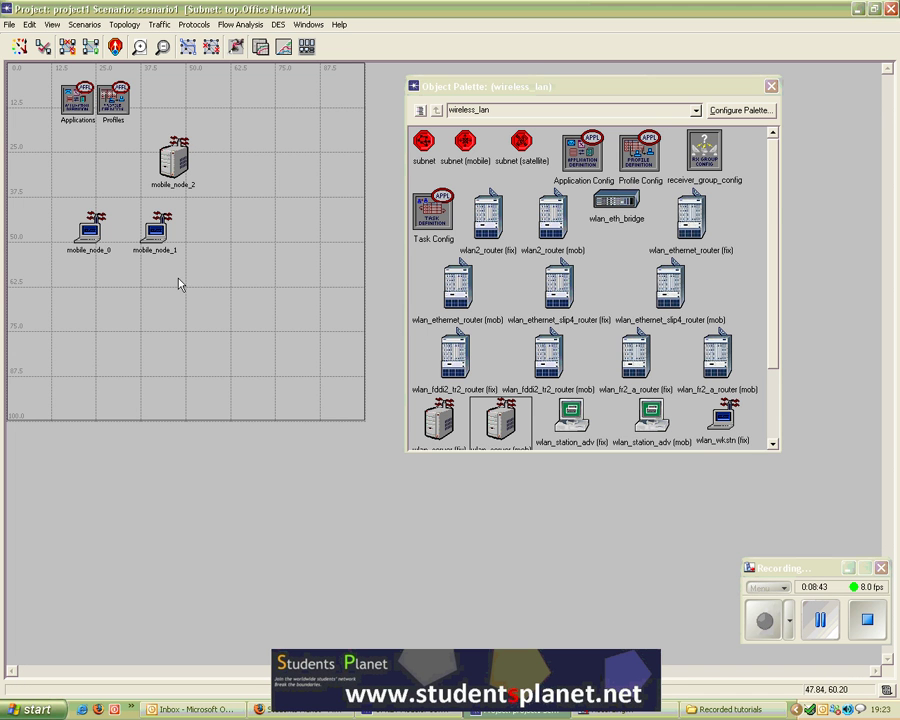
pyautogui.click(92, 237)
pyautogui.rightClick(92, 237)
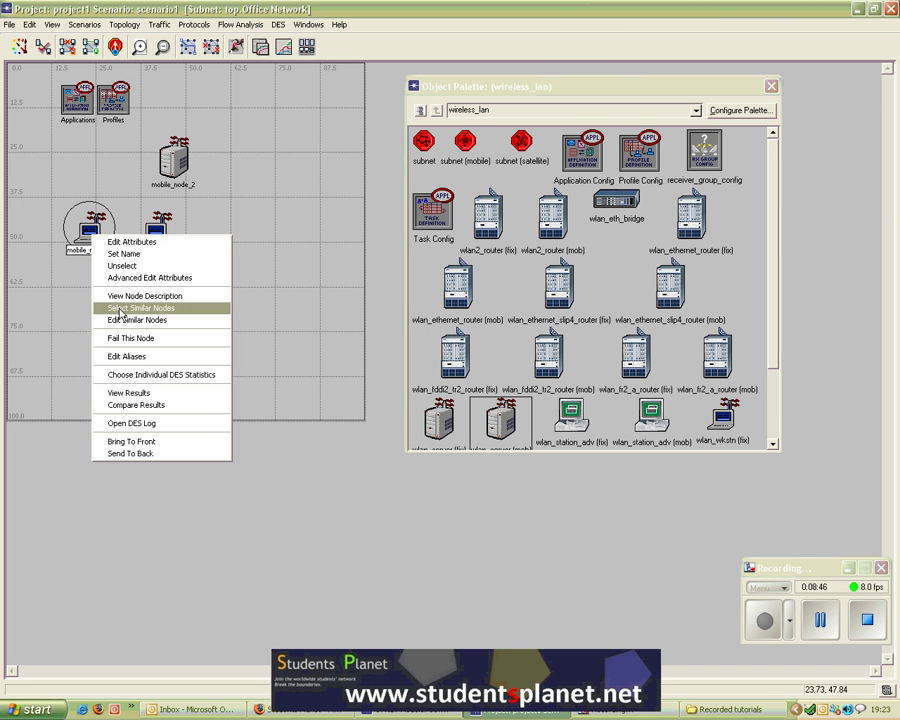
pyautogui.click(141, 375)
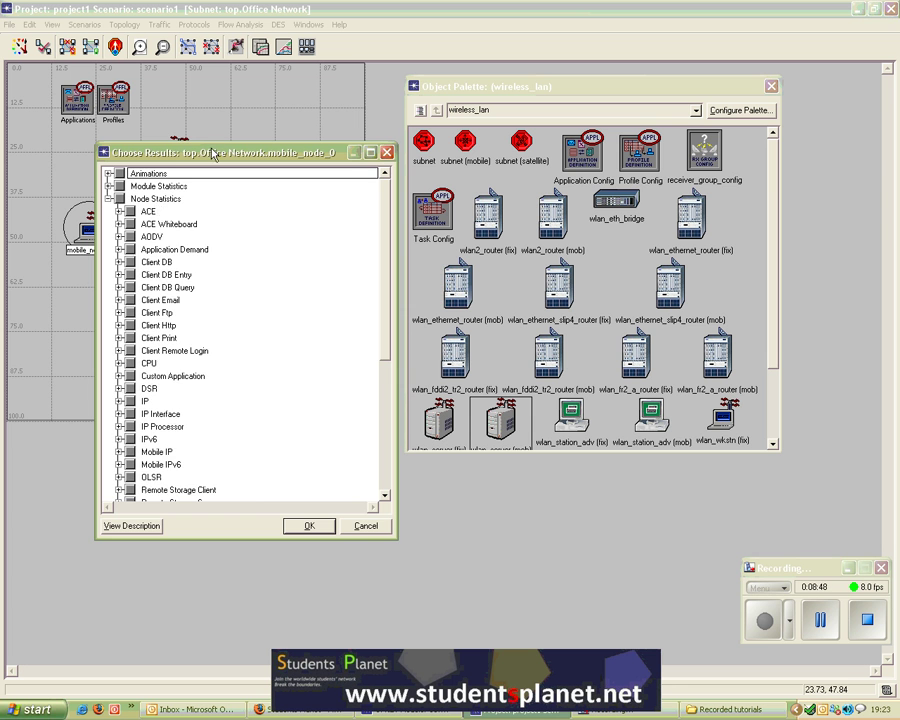
pyautogui.scroll(-4, 182, 314)
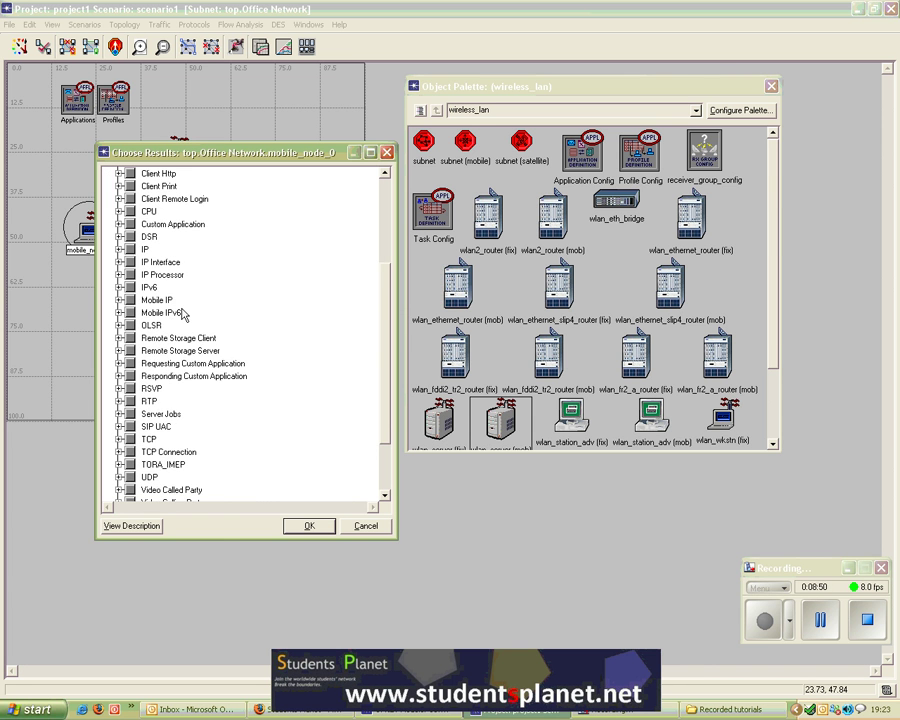
pyautogui.scroll(-2, 182, 314)
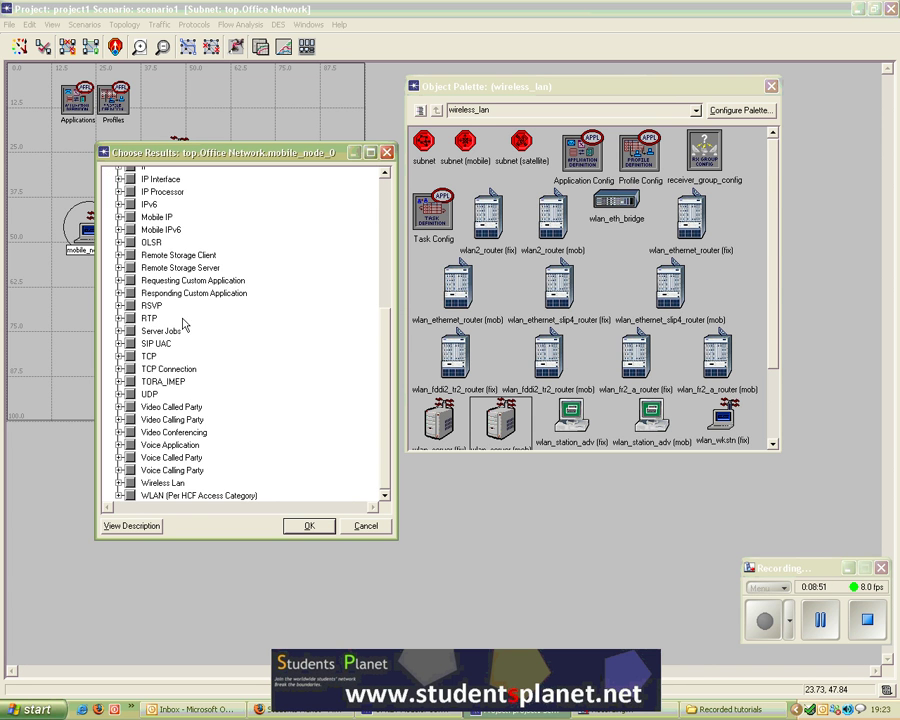
pyautogui.click(119, 486)
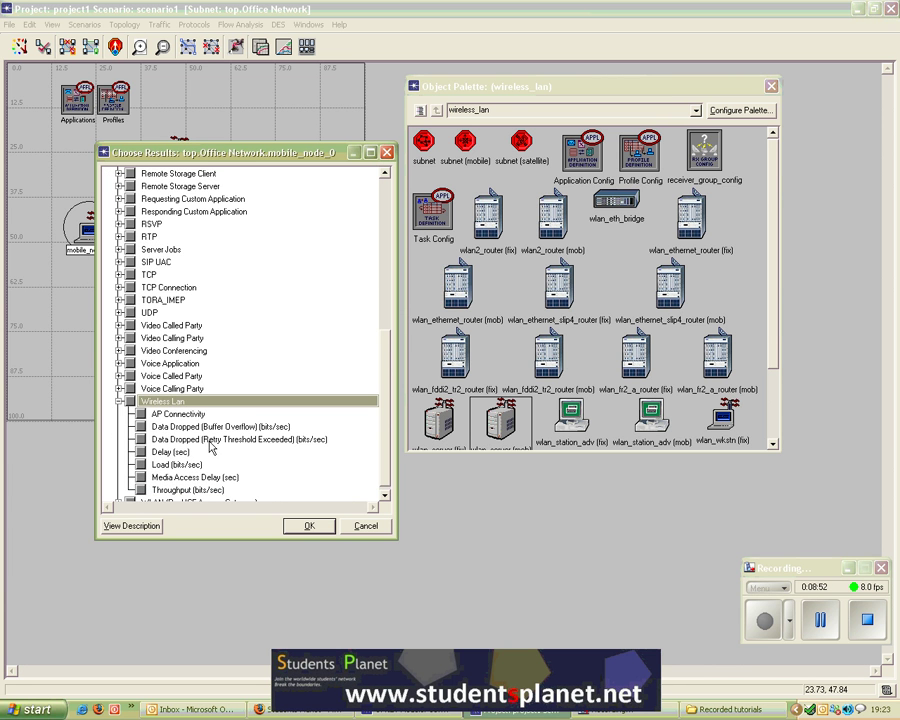
pyautogui.click(141, 465)
pyautogui.click(141, 452)
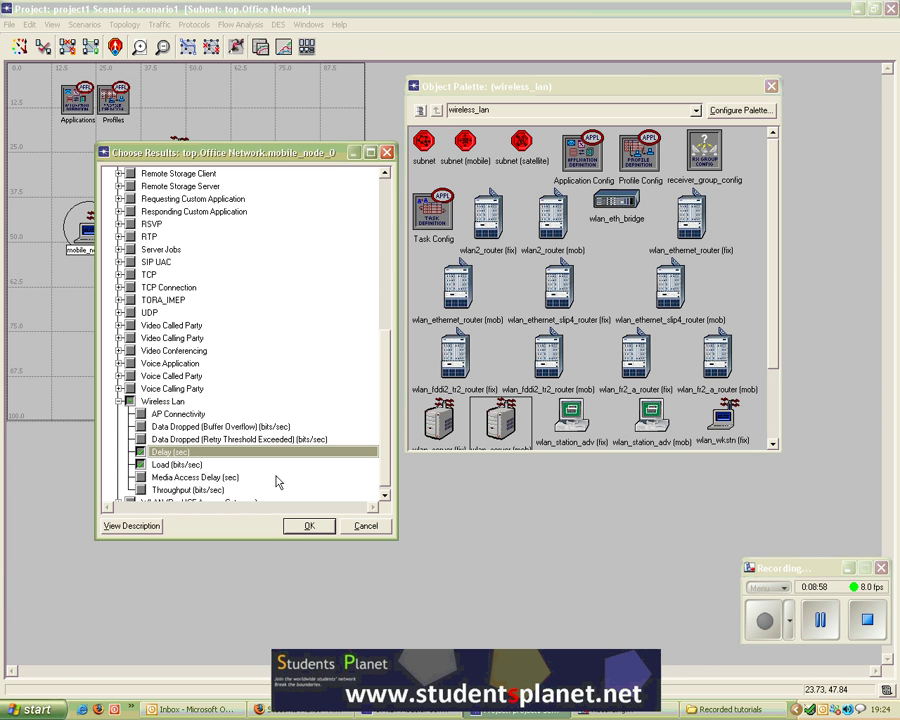
pyautogui.moveTo(203, 152); pyautogui.dragTo(310, 130)
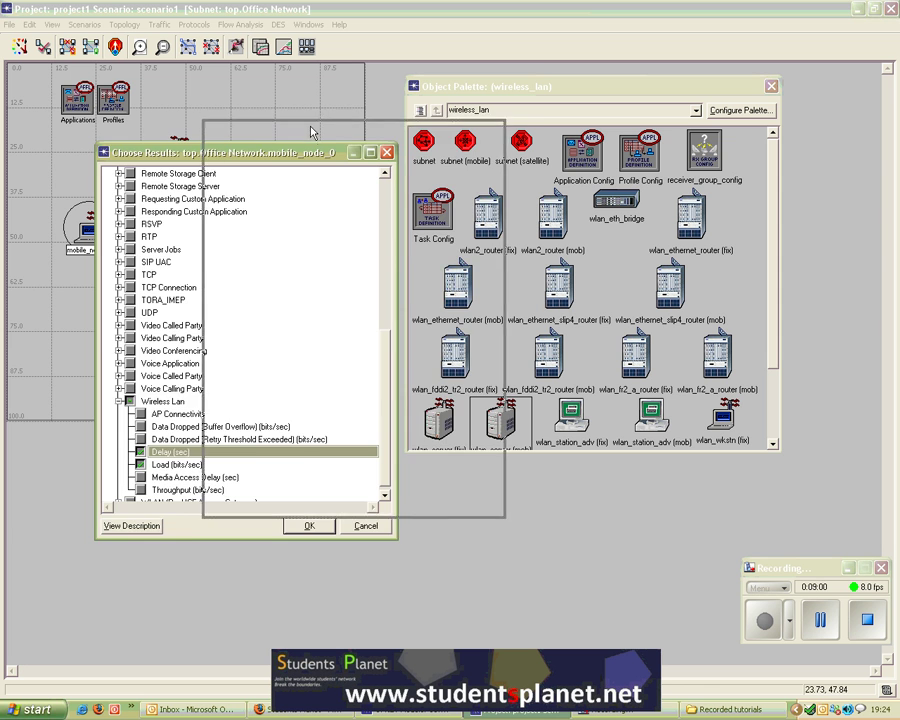
pyautogui.click(416, 503)
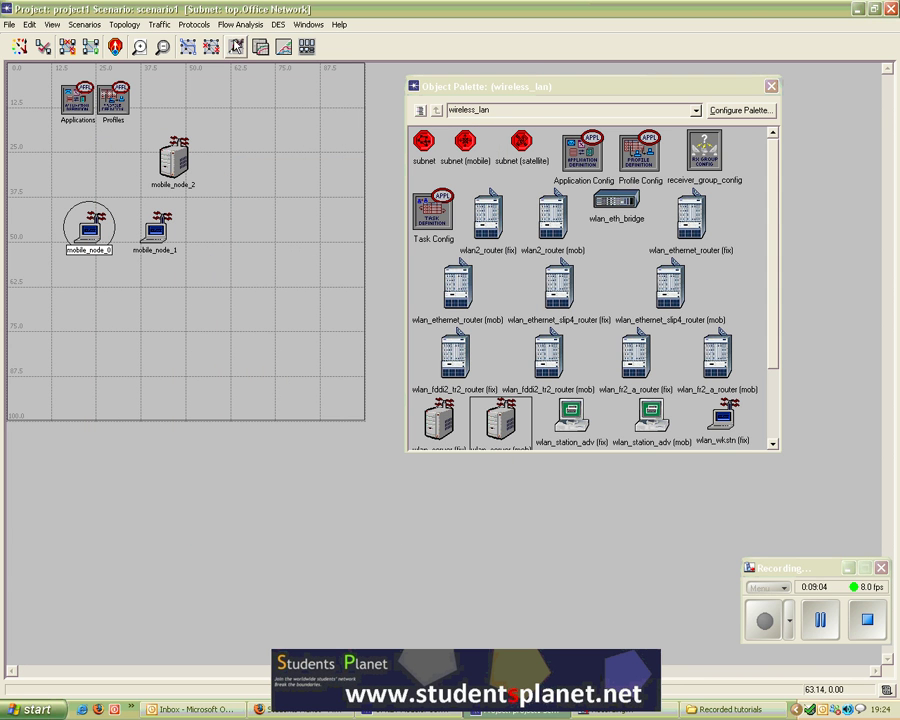
# - Run the scenario1 simulation with a 10-minute duration until it completes at 8,103,814 events
pyautogui.click(237, 48)
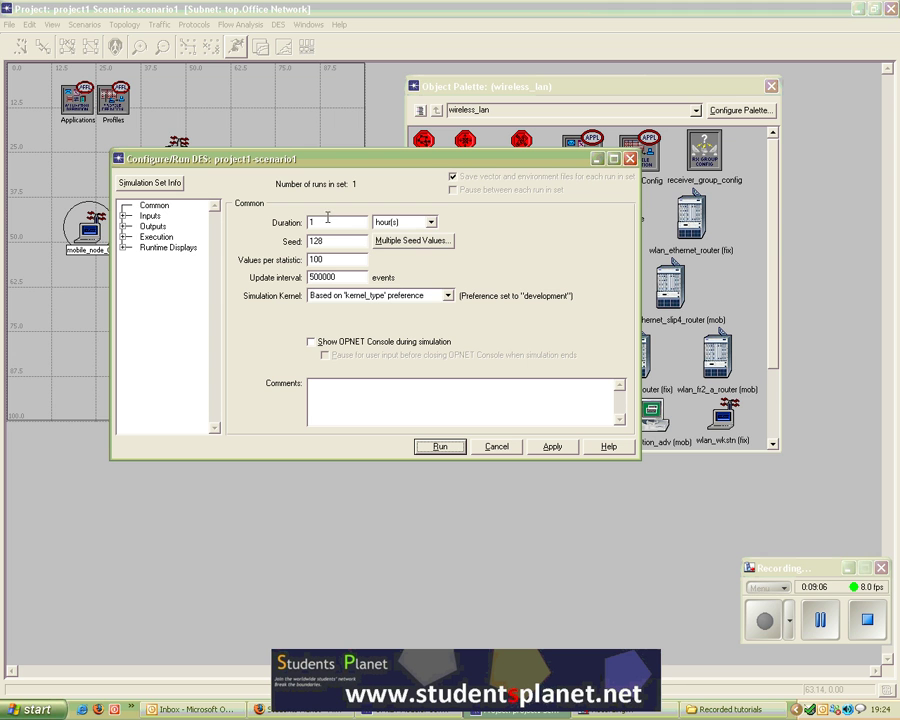
pyautogui.click(430, 222)
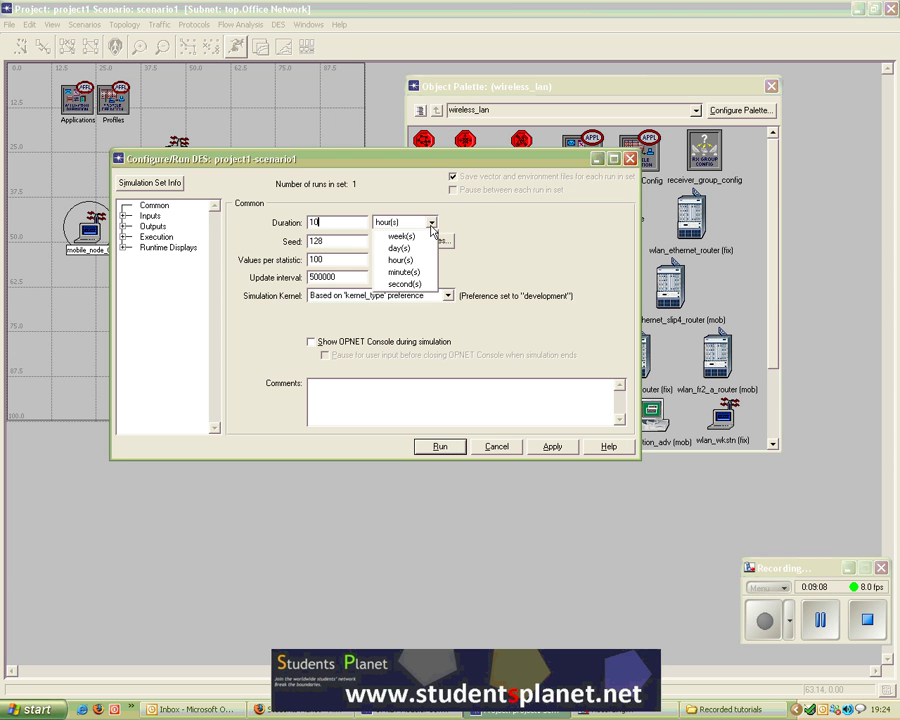
pyautogui.click(405, 276)
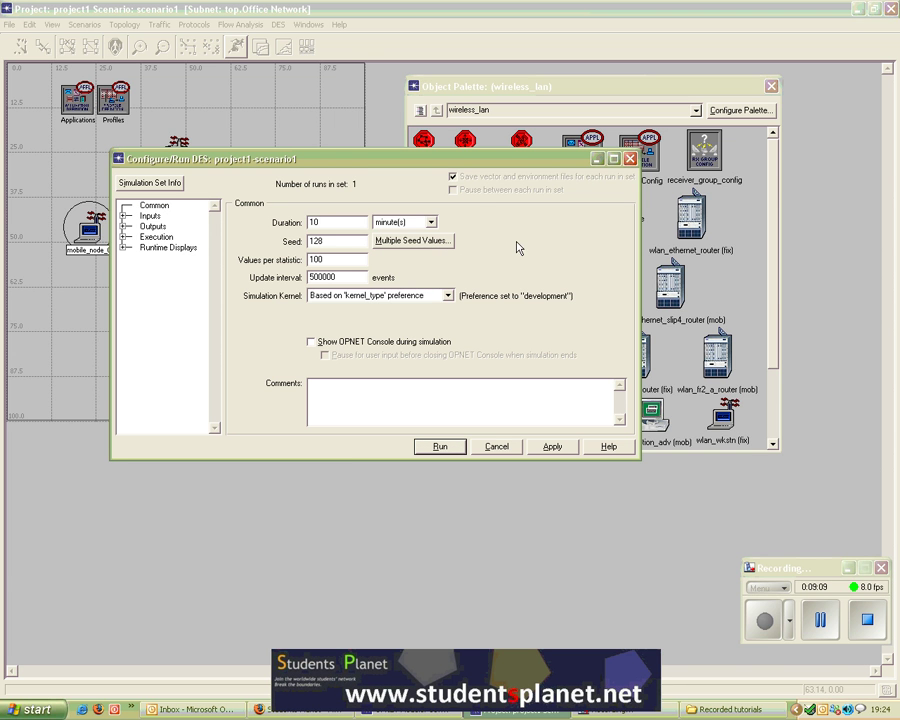
pyautogui.click(440, 447)
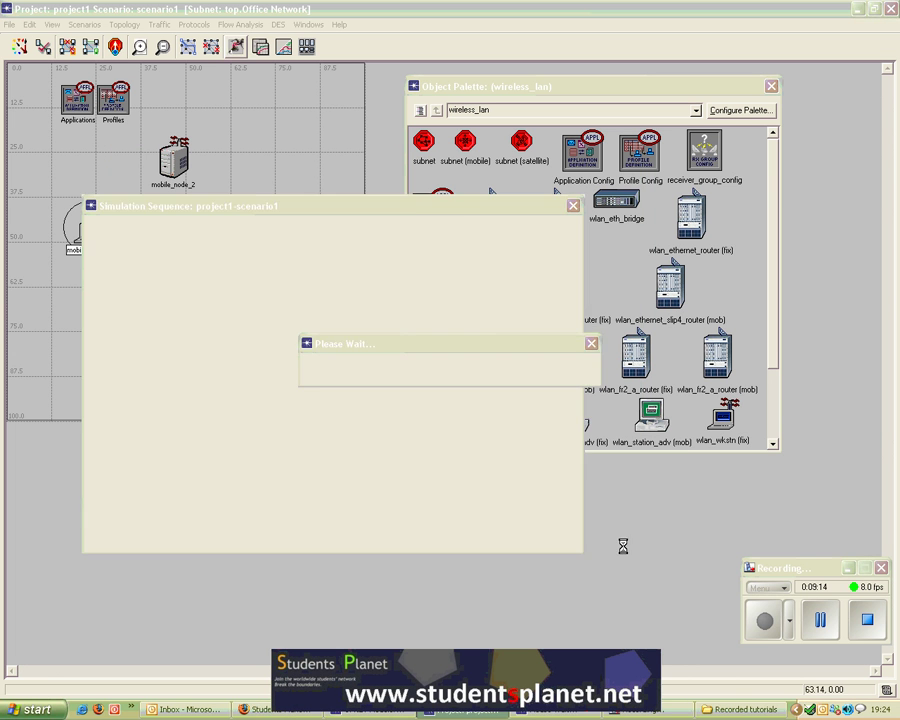
pyautogui.click(821, 620)
pyautogui.click(763, 624)
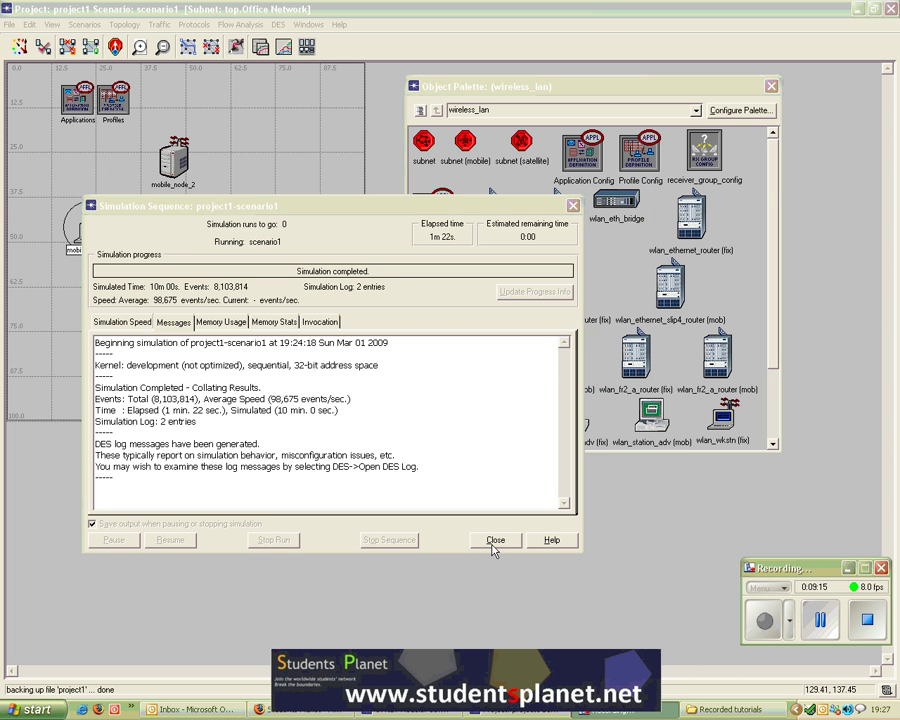
pyautogui.click(495, 540)
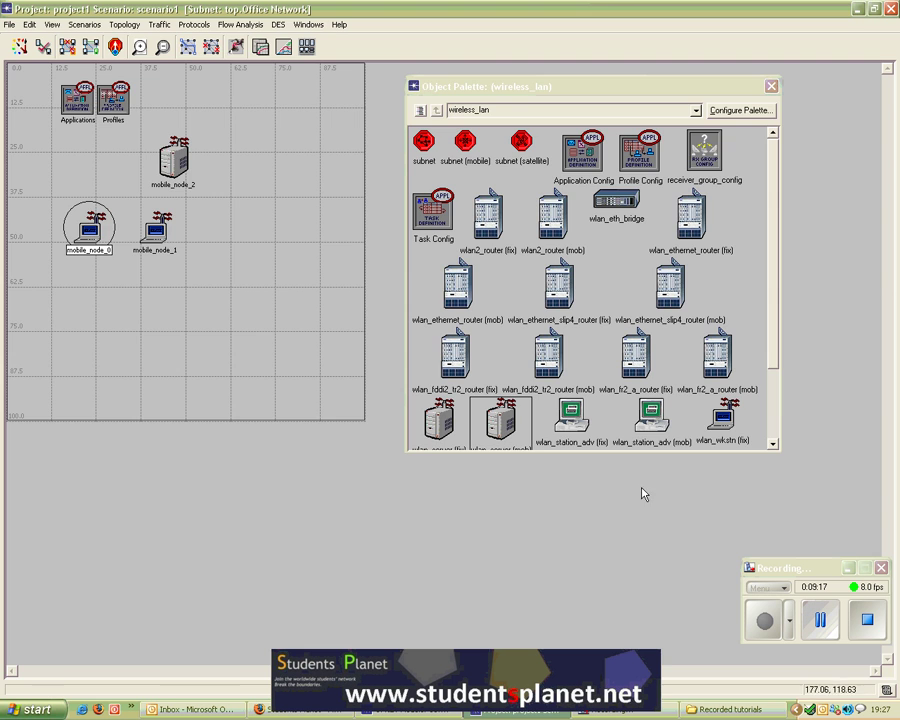
pyautogui.click(186, 44)
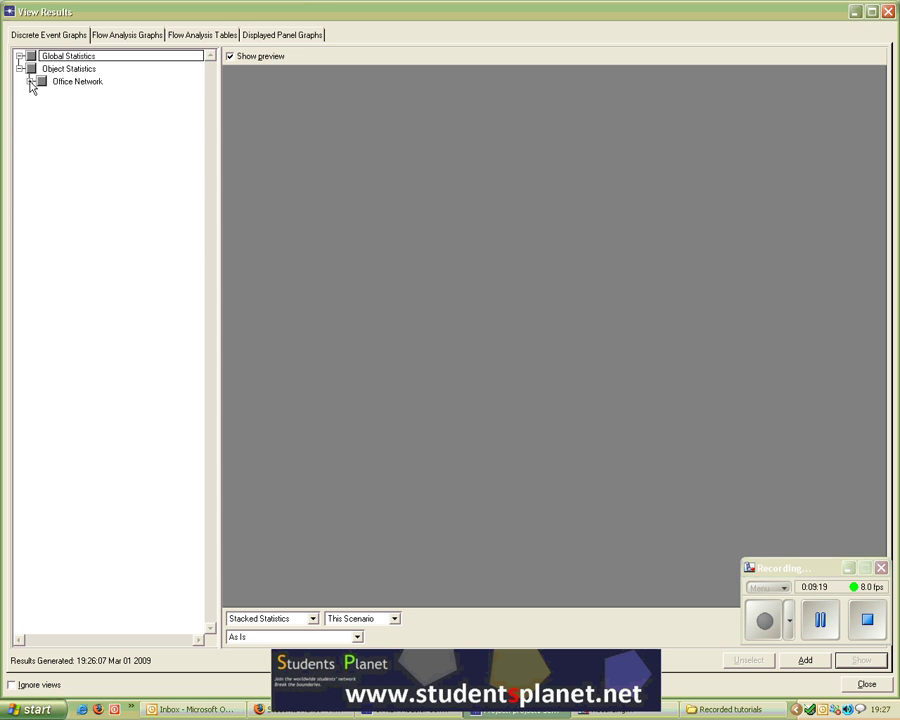
pyautogui.click(30, 81)
pyautogui.click(41, 94)
pyautogui.click(52, 106)
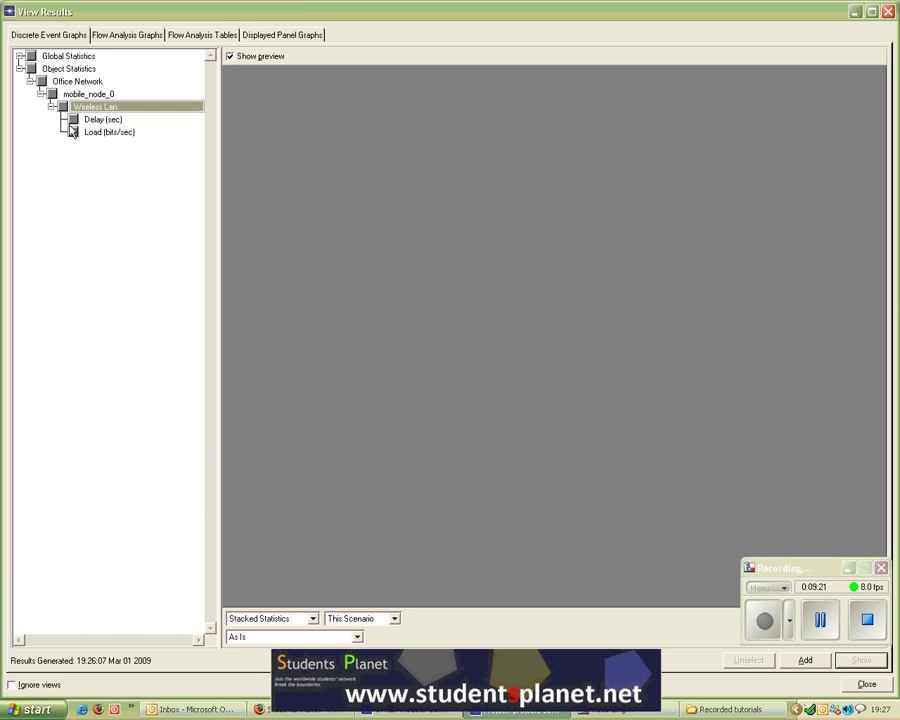
pyautogui.click(74, 120)
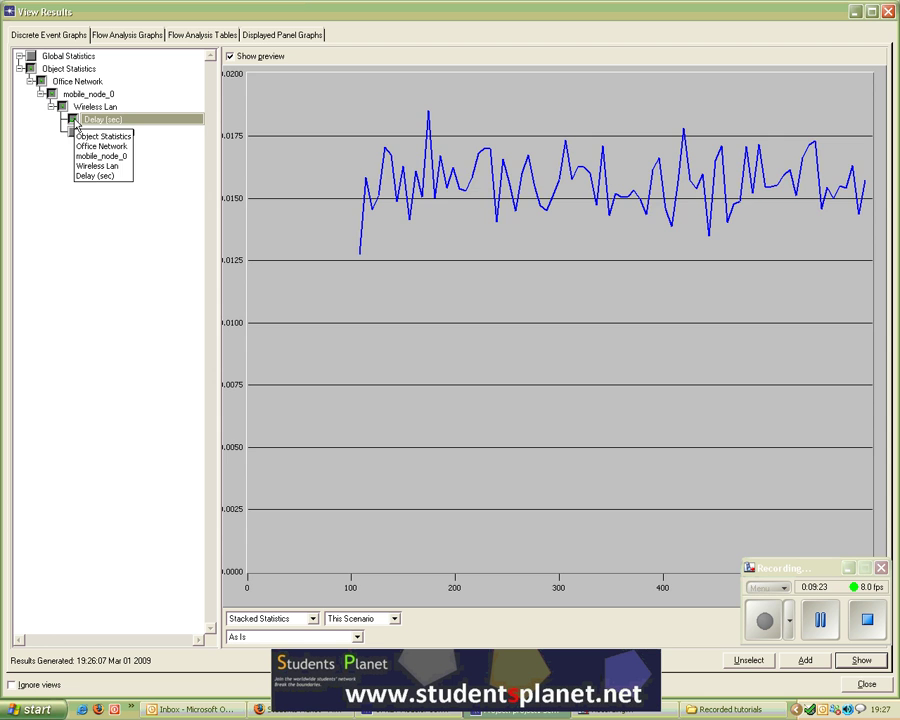
pyautogui.click(75, 121)
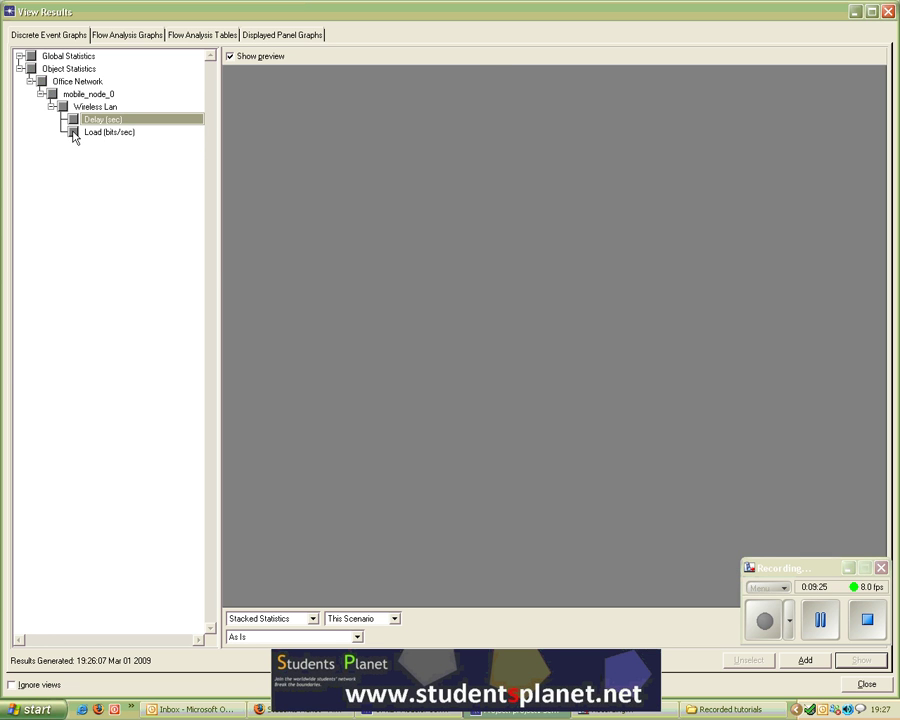
pyautogui.click(73, 132)
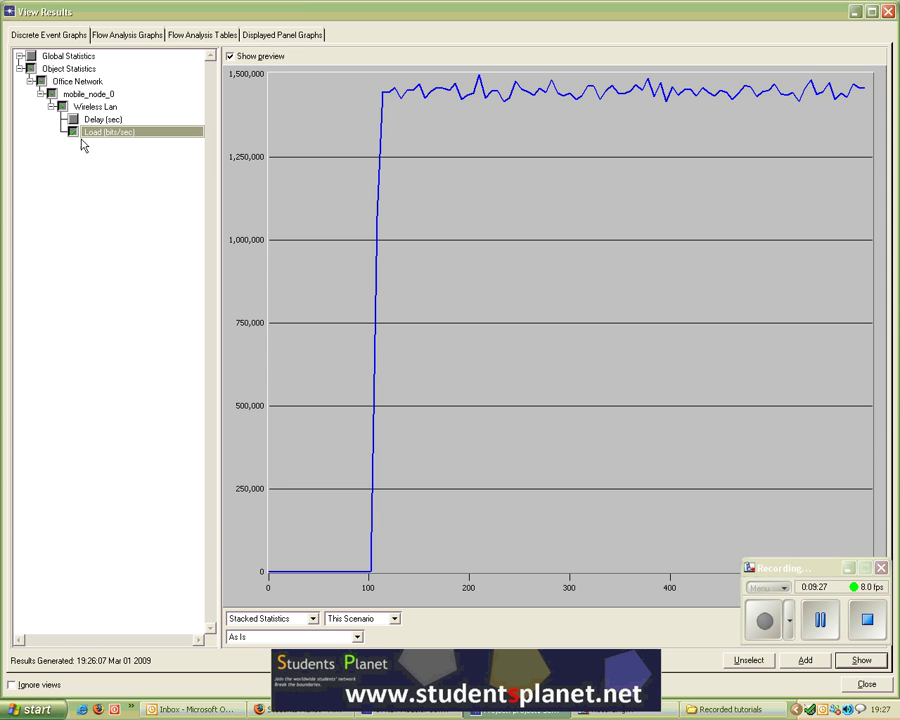
pyautogui.click(73, 132)
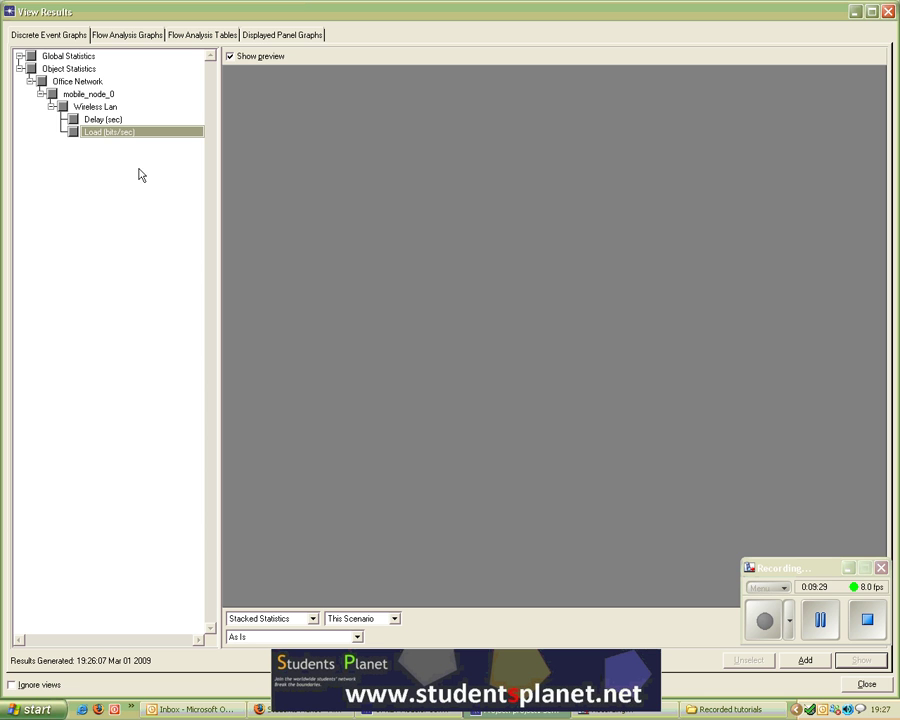
pyautogui.click(73, 132)
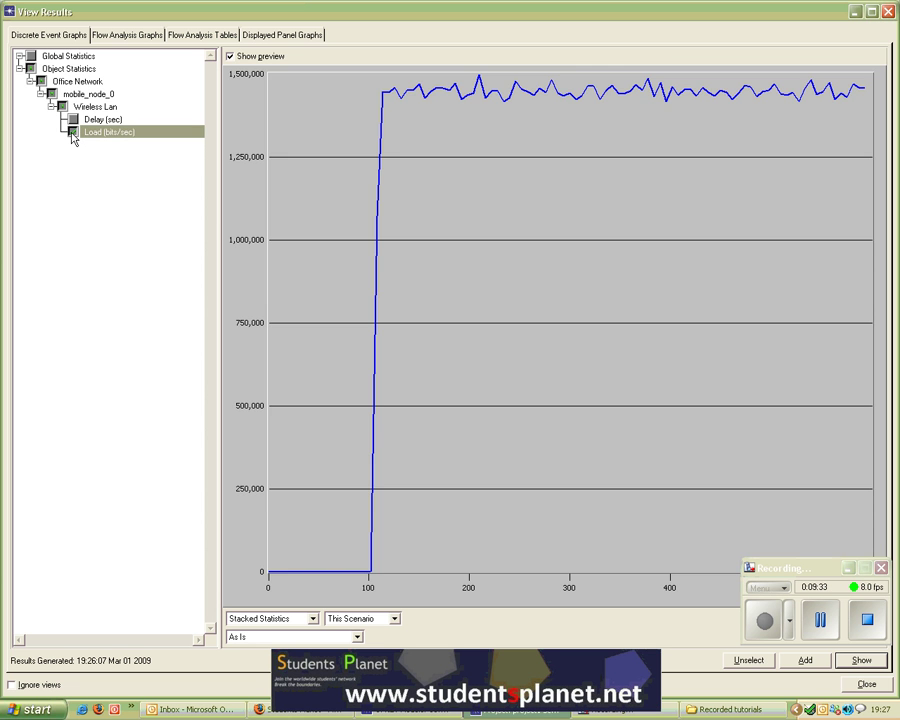
pyautogui.click(73, 132)
pyautogui.click(887, 11)
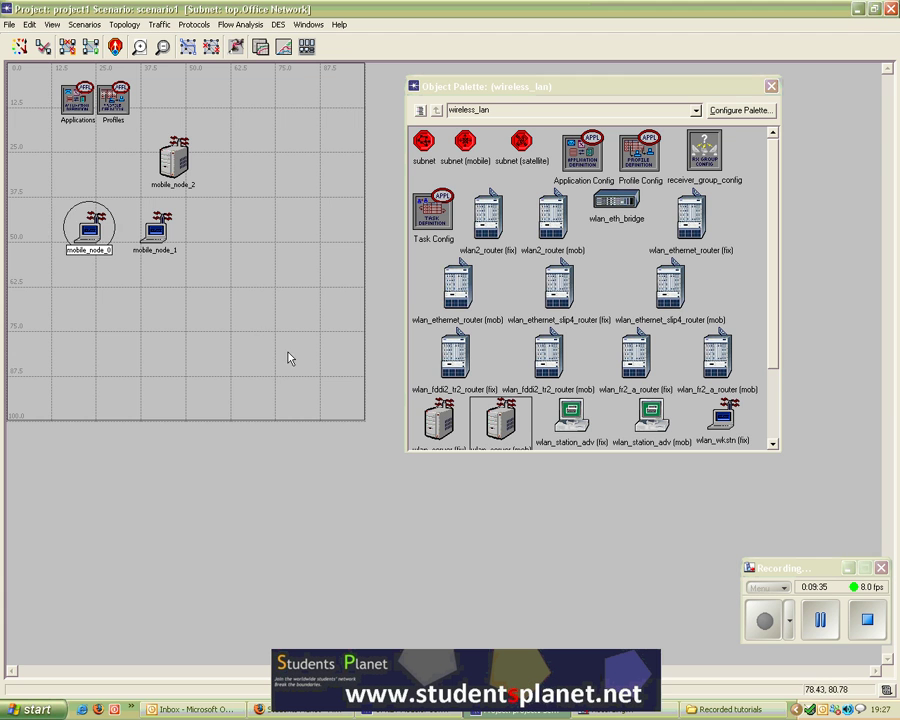